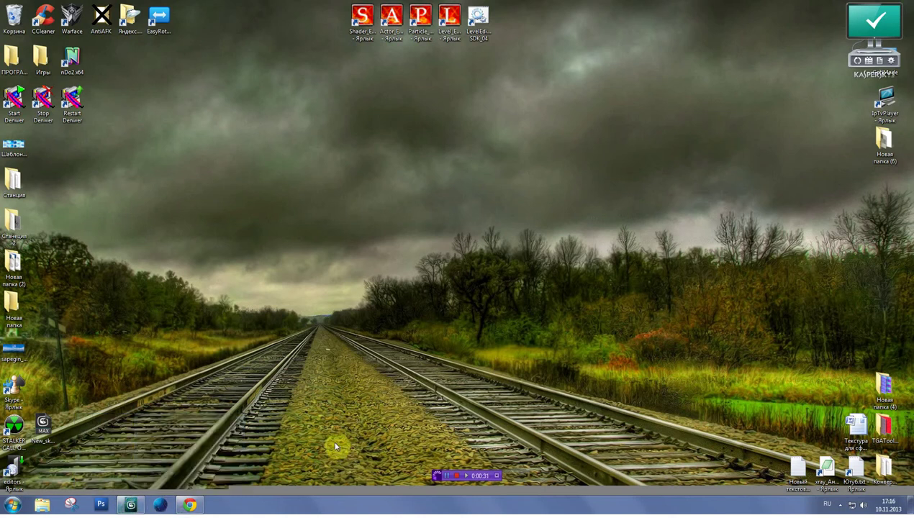
Restore the Chrome window from the taskbar to show its Speed Dial page.
{"action": "left_click", "coordinate": [191, 506]}
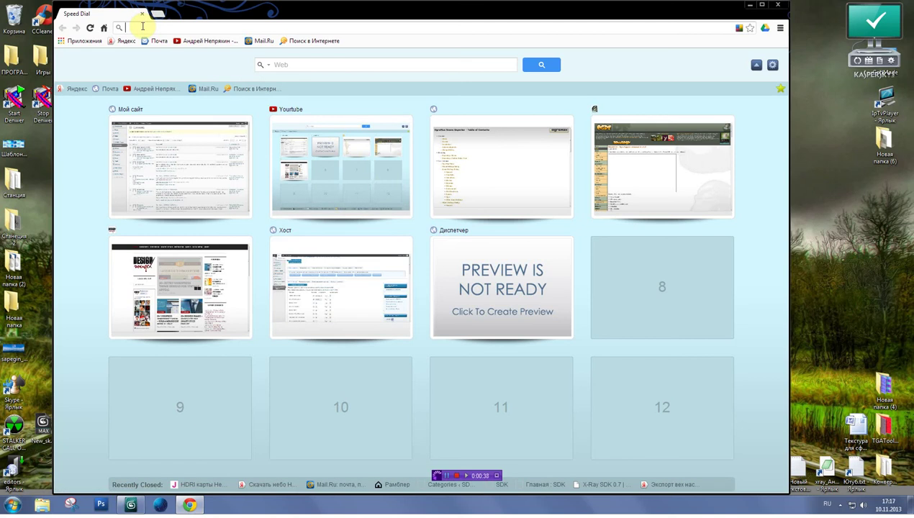
Search Yandex for 'Скачать HDRI небо' and open the first junior3d result.
{"action": "type", "text": "Скачат"}
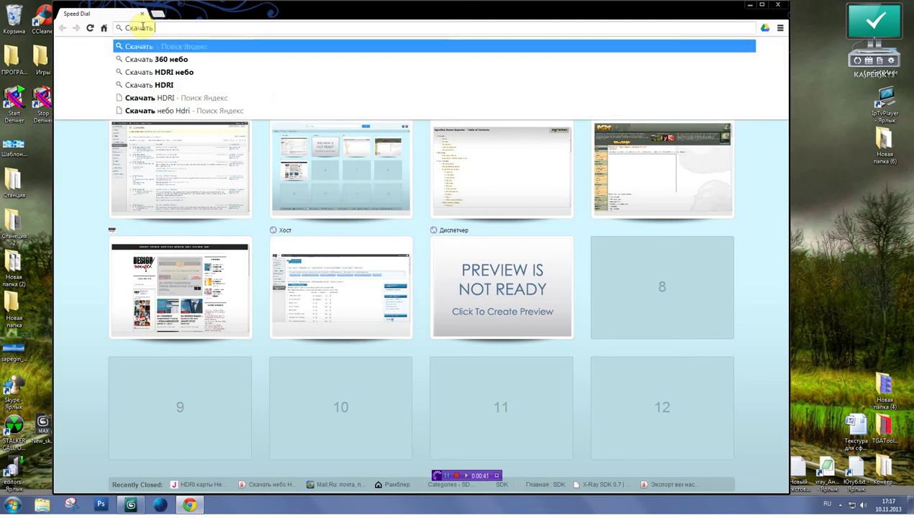
{"action": "type", "text": "ь"}
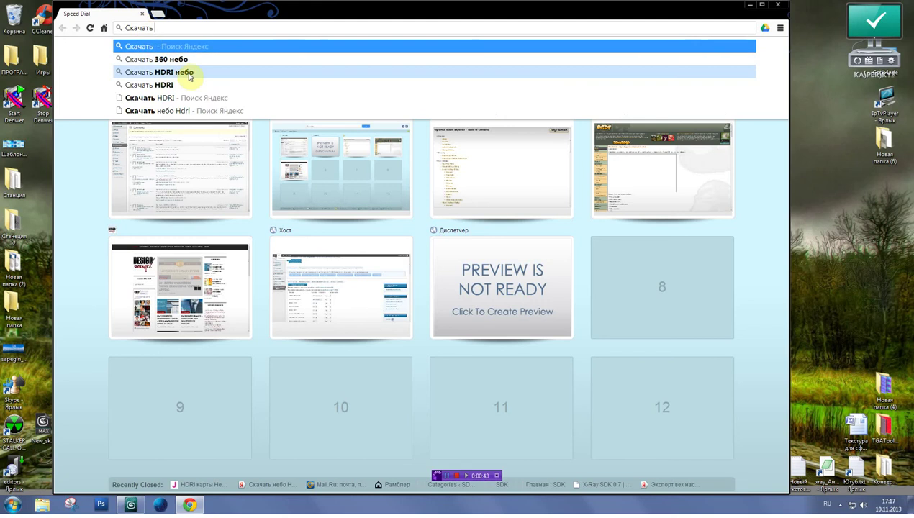
{"action": "left_click", "coordinate": [189, 73]}
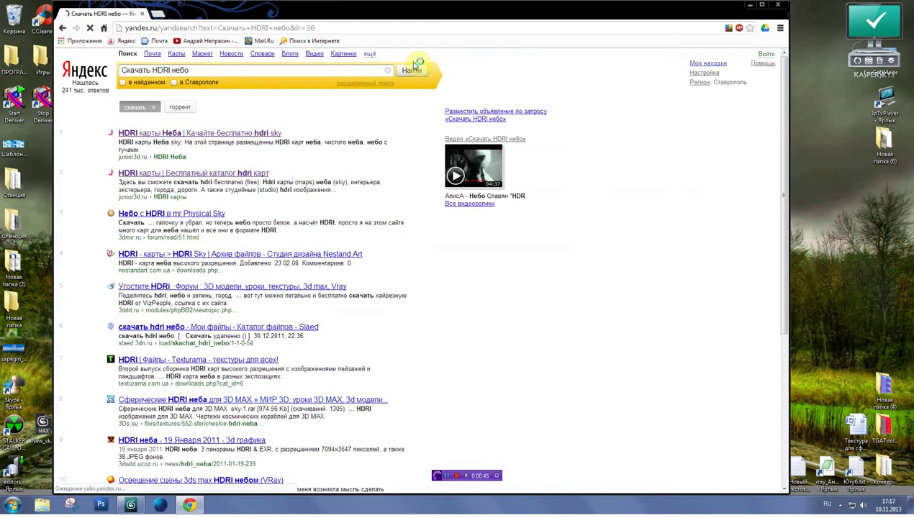
{"action": "left_click", "coordinate": [208, 134]}
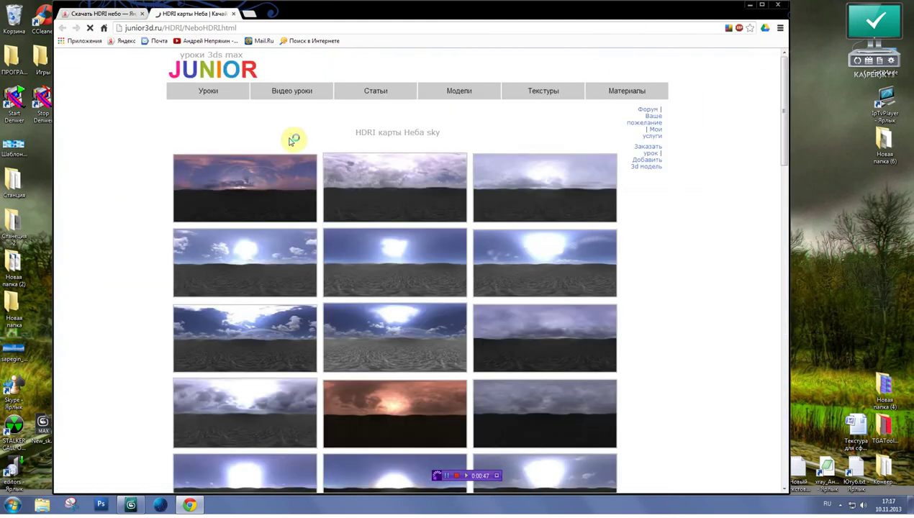
Browse the junior3d HDRI sky map gallery, then close its tab.
{"action": "scroll", "coordinate": [363, 289], "scroll_direction": "down", "scroll_amount": 1}
{"action": "scroll", "coordinate": [364, 291], "scroll_direction": "down", "scroll_amount": 2}
{"action": "scroll", "coordinate": [343, 302], "scroll_direction": "down", "scroll_amount": 1}
{"action": "scroll", "coordinate": [335, 319], "scroll_direction": "down", "scroll_amount": 2}
{"action": "scroll", "coordinate": [335, 319], "scroll_direction": "down", "scroll_amount": 2}
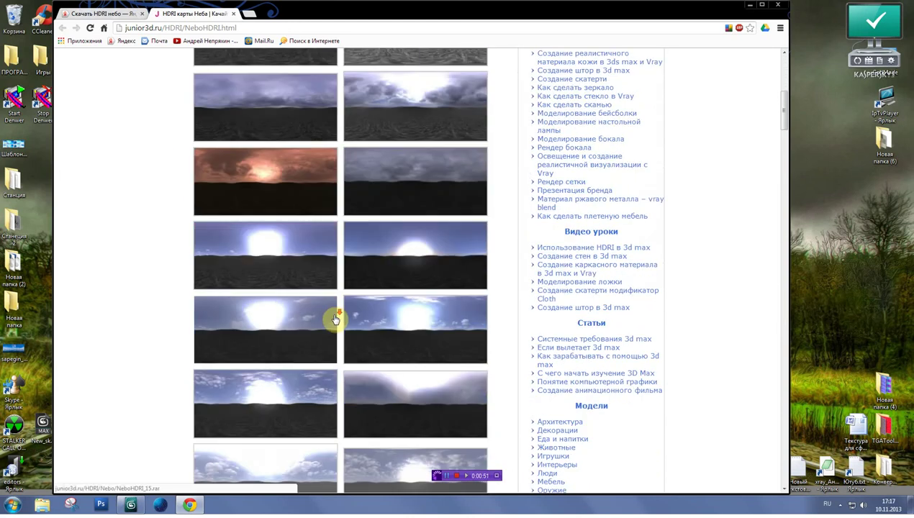
{"action": "scroll", "coordinate": [335, 321], "scroll_direction": "down", "scroll_amount": 4}
{"action": "scroll", "coordinate": [339, 328], "scroll_direction": "down", "scroll_amount": 2}
{"action": "scroll", "coordinate": [339, 328], "scroll_direction": "down", "scroll_amount": 1}
{"action": "scroll", "coordinate": [339, 329], "scroll_direction": "down", "scroll_amount": 1}
{"action": "scroll", "coordinate": [339, 329], "scroll_direction": "down", "scroll_amount": 1}
{"action": "scroll", "coordinate": [339, 327], "scroll_direction": "down", "scroll_amount": 1}
{"action": "scroll", "coordinate": [339, 325], "scroll_direction": "down", "scroll_amount": 1}
{"action": "scroll", "coordinate": [339, 325], "scroll_direction": "down", "scroll_amount": 2}
{"action": "scroll", "coordinate": [339, 325], "scroll_direction": "down", "scroll_amount": 1}
{"action": "scroll", "coordinate": [339, 324], "scroll_direction": "down", "scroll_amount": 1}
{"action": "scroll", "coordinate": [340, 323], "scroll_direction": "down", "scroll_amount": 1}
{"action": "scroll", "coordinate": [340, 322], "scroll_direction": "down", "scroll_amount": 2}
{"action": "scroll", "coordinate": [342, 326], "scroll_direction": "up", "scroll_amount": 1}
{"action": "scroll", "coordinate": [338, 324], "scroll_direction": "down", "scroll_amount": 1}
{"action": "scroll", "coordinate": [341, 326], "scroll_direction": "down", "scroll_amount": 2}
{"action": "scroll", "coordinate": [357, 358], "scroll_direction": "down", "scroll_amount": 1}
{"action": "scroll", "coordinate": [360, 324], "scroll_direction": "up", "scroll_amount": 3}
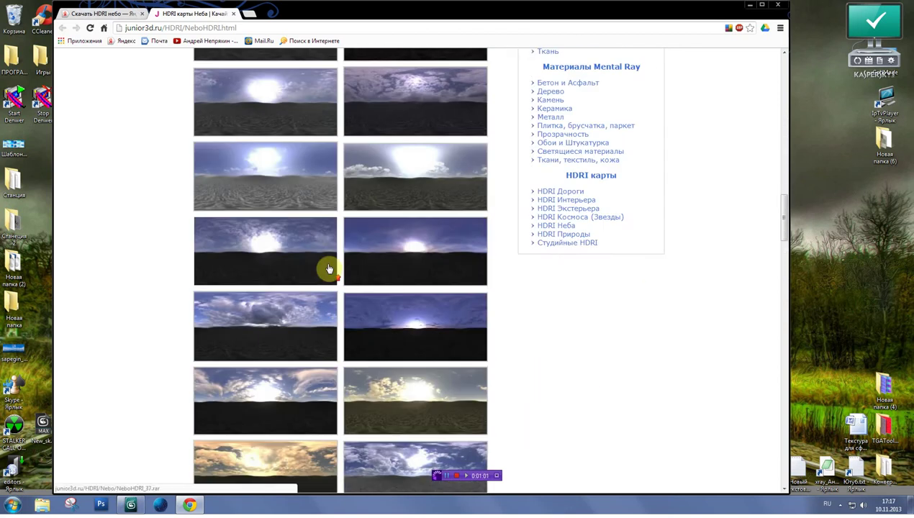
{"action": "scroll", "coordinate": [382, 259], "scroll_direction": "up", "scroll_amount": 2}
{"action": "scroll", "coordinate": [330, 201], "scroll_direction": "up", "scroll_amount": 4}
{"action": "scroll", "coordinate": [328, 174], "scroll_direction": "up", "scroll_amount": 3}
{"action": "scroll", "coordinate": [327, 173], "scroll_direction": "up", "scroll_amount": 3}
{"action": "scroll", "coordinate": [320, 180], "scroll_direction": "up", "scroll_amount": 2}
{"action": "scroll", "coordinate": [316, 180], "scroll_direction": "up", "scroll_amount": 3}
{"action": "scroll", "coordinate": [312, 167], "scroll_direction": "up", "scroll_amount": 1}
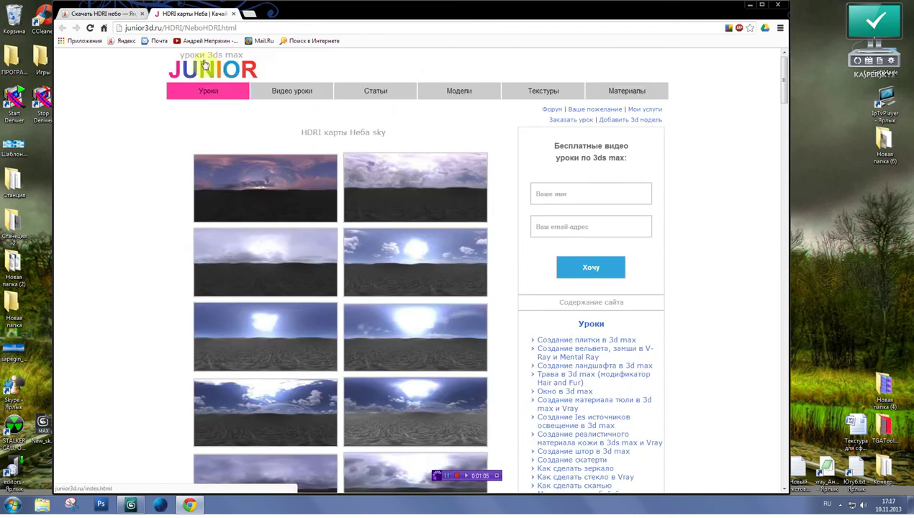
{"action": "left_click", "coordinate": [234, 15]}
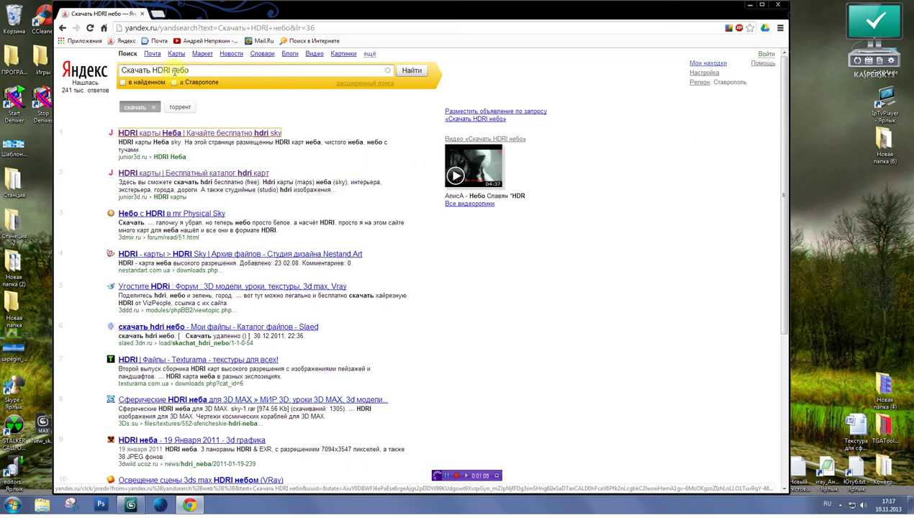
Change the search query from 'HDRI' to '360' to search 'Скачать небо 360'.
{"action": "left_click_drag", "start_coordinate": [171, 70], "coordinate": [152, 70]}
{"action": "key", "text": "BackSpace"}
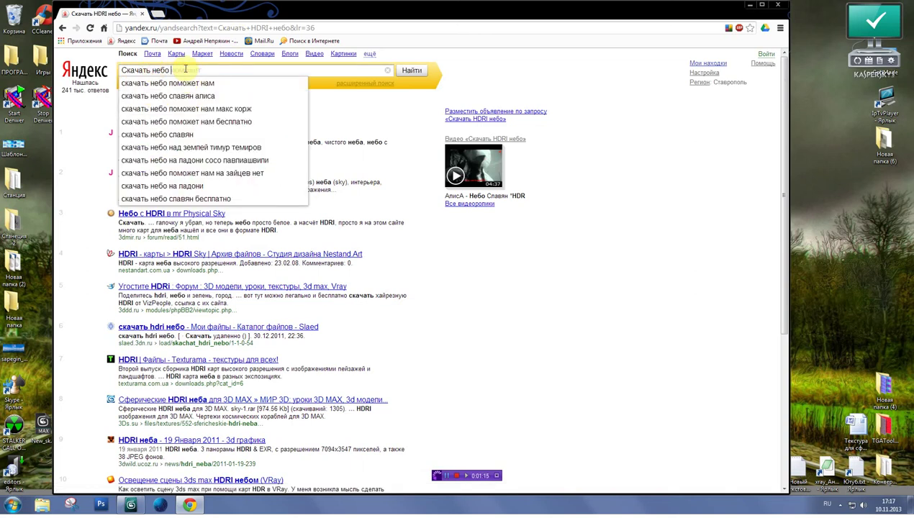
{"action": "type", "text": "360"}
{"action": "key", "text": "Return"}
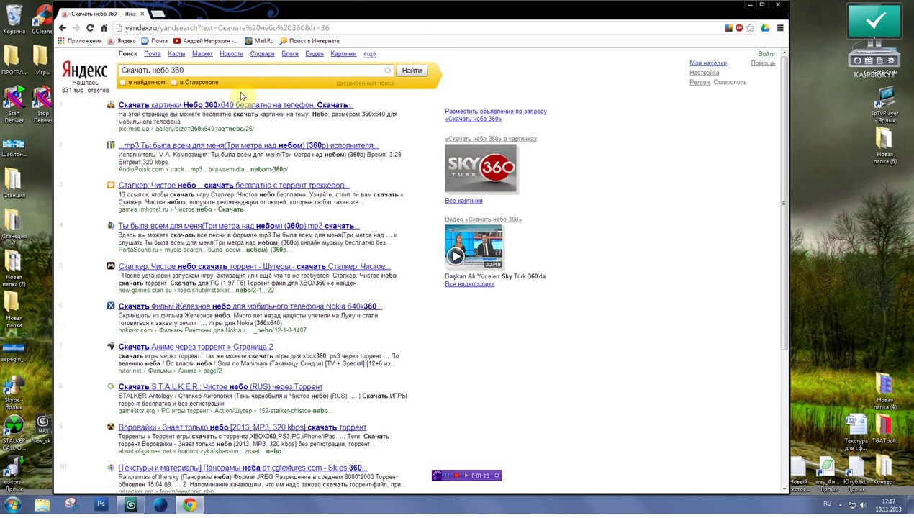
Browse the Yandex Images results, preview the purple sky image, then close Chrome.
{"action": "left_click", "coordinate": [342, 56]}
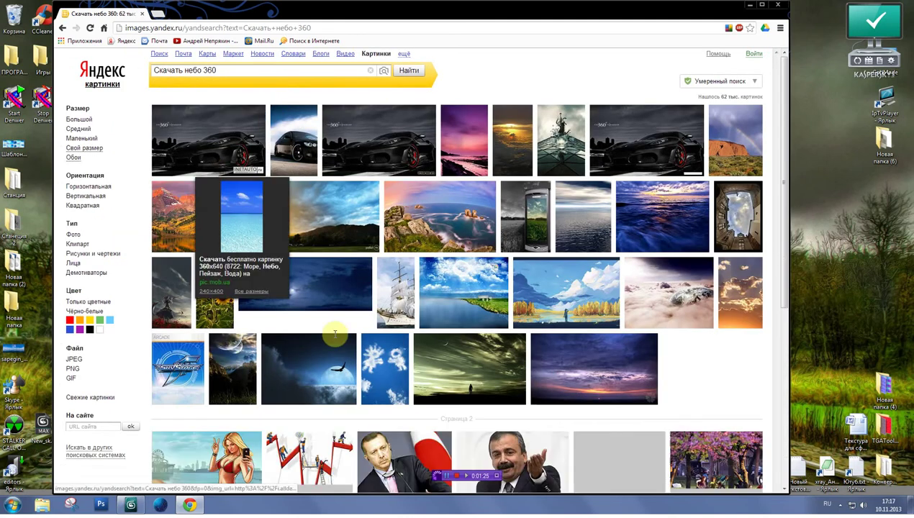
{"action": "scroll", "coordinate": [743, 320], "scroll_direction": "down", "scroll_amount": 1}
{"action": "scroll", "coordinate": [743, 321], "scroll_direction": "down", "scroll_amount": 2}
{"action": "scroll", "coordinate": [648, 302], "scroll_direction": "down", "scroll_amount": 1}
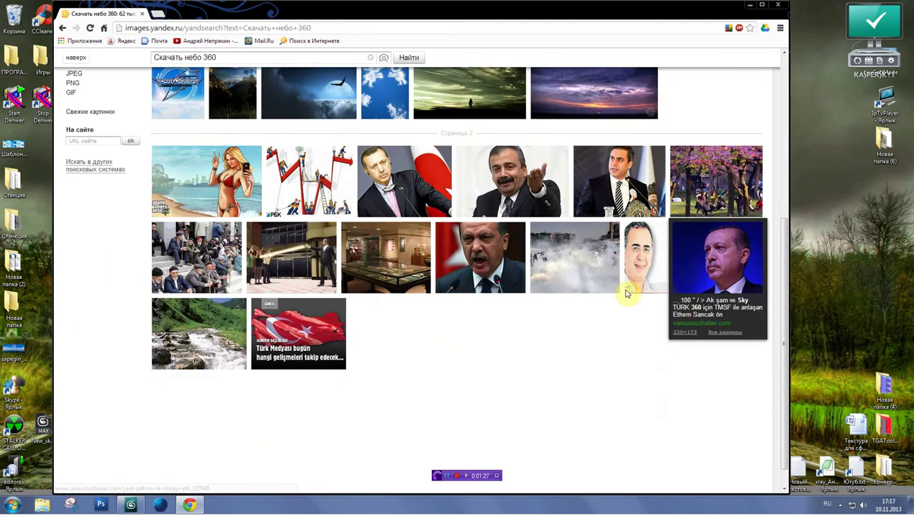
{"action": "scroll", "coordinate": [627, 293], "scroll_direction": "up", "scroll_amount": 2}
{"action": "left_click", "coordinate": [612, 242]}
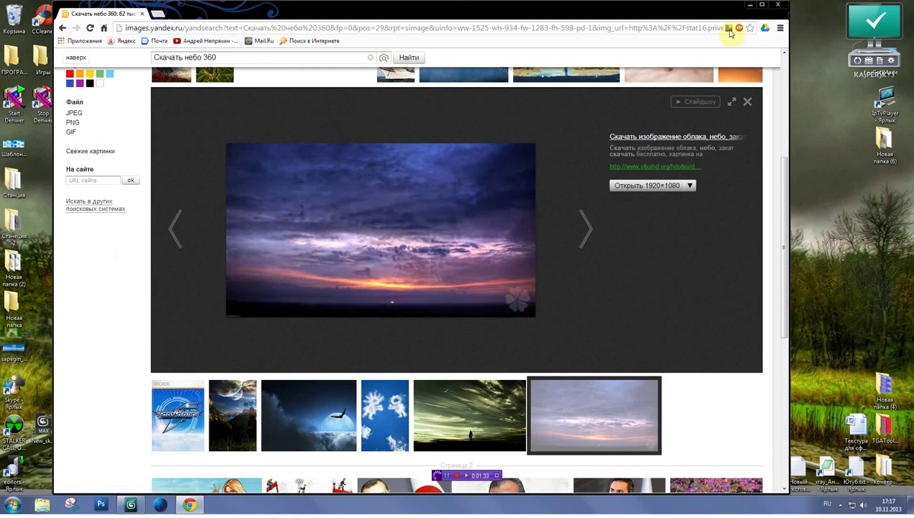
{"action": "left_click", "coordinate": [778, 4]}
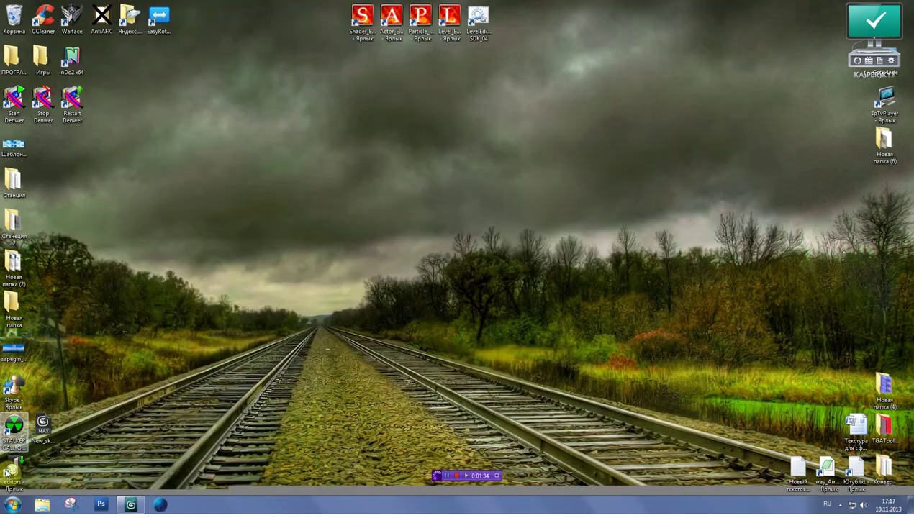
Preview the sapegin lake panorama in Photo Viewer, then launch Photoshop CS3.
{"action": "double_click", "coordinate": [6, 356]}
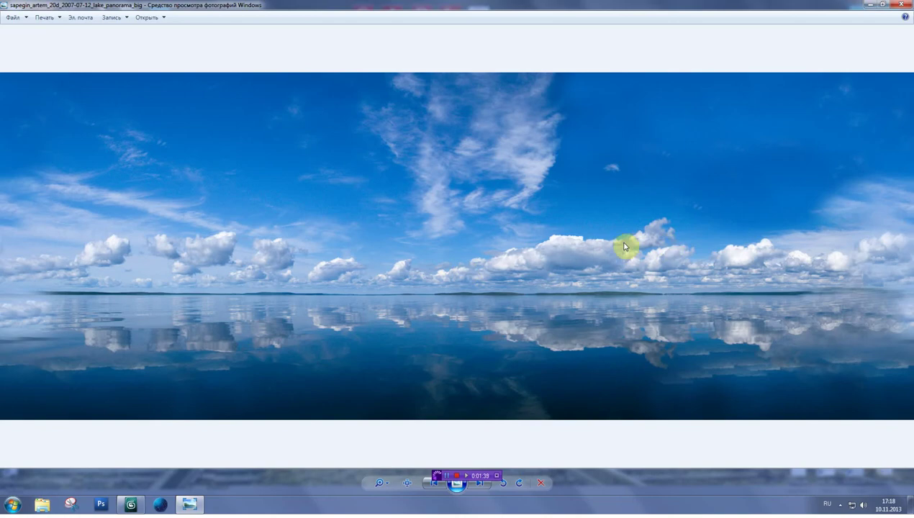
{"action": "left_click", "coordinate": [902, 5]}
{"action": "left_click", "coordinate": [100, 504]}
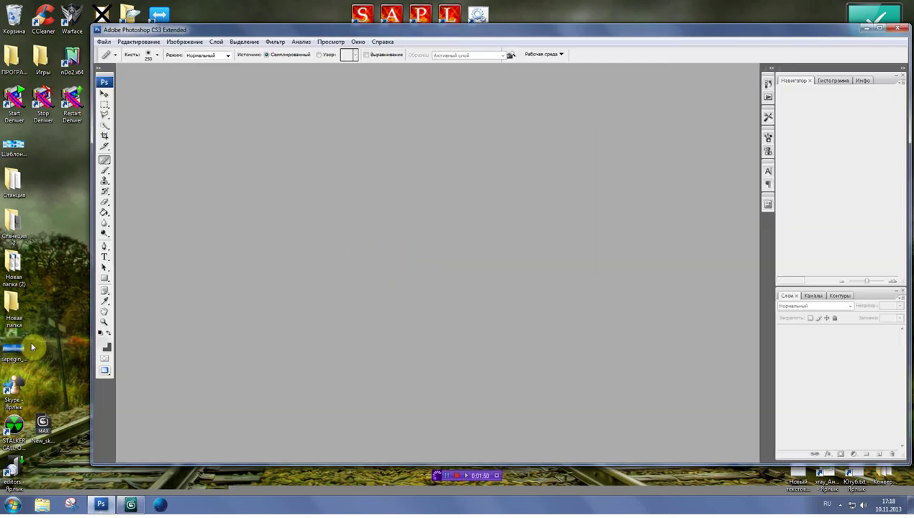
Open the sapegin lake panorama in Photoshop, then activate Sphere creation in 3ds Max.
{"action": "left_click_drag", "start_coordinate": [19, 356], "coordinate": [247, 308]}
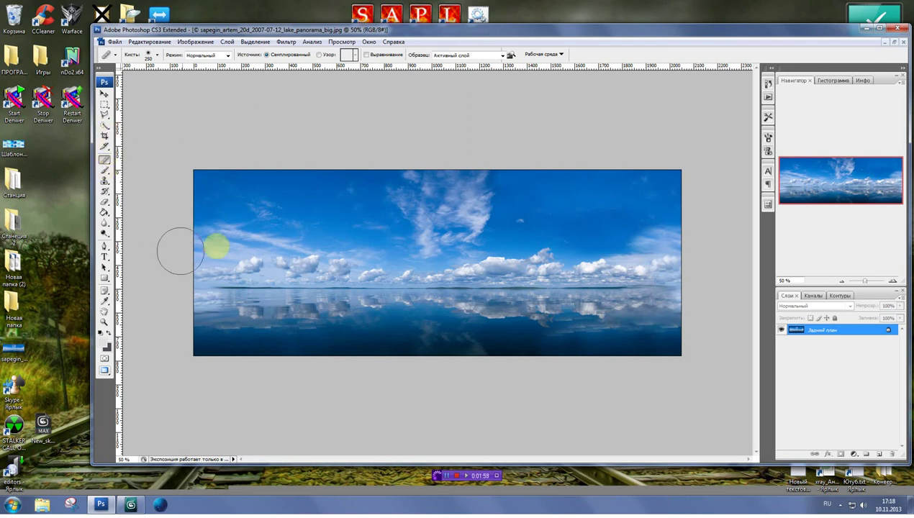
{"action": "left_click", "coordinate": [130, 505]}
{"action": "left_click", "coordinate": [716, 149]}
{"action": "left_click", "coordinate": [720, 158]}
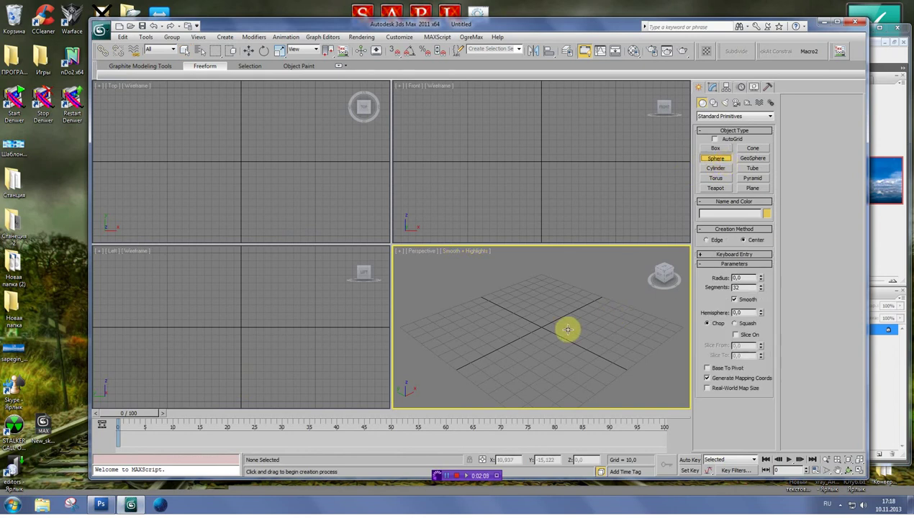
Create a radius 63,3 sphere by the Edge method and centre it at X 0, Y 0.
{"action": "left_click", "coordinate": [706, 241]}
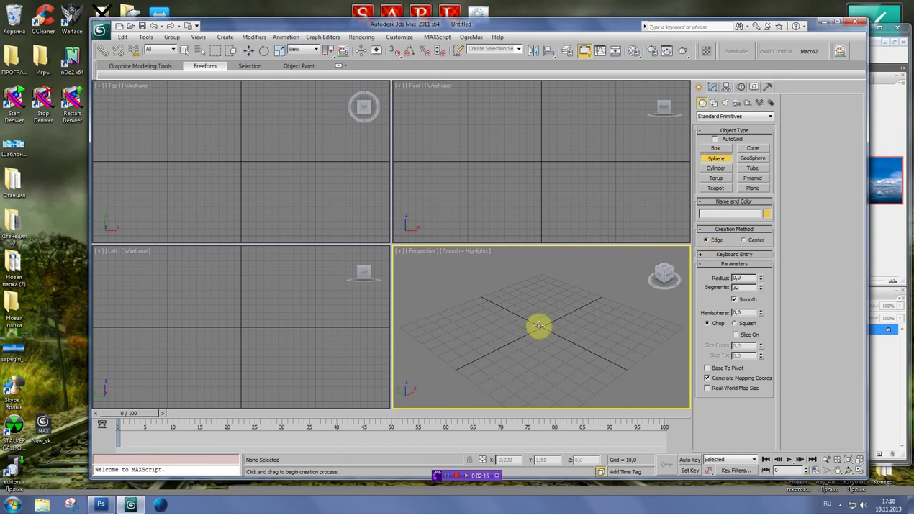
{"action": "left_click_drag", "start_coordinate": [538, 326], "coordinate": [567, 263]}
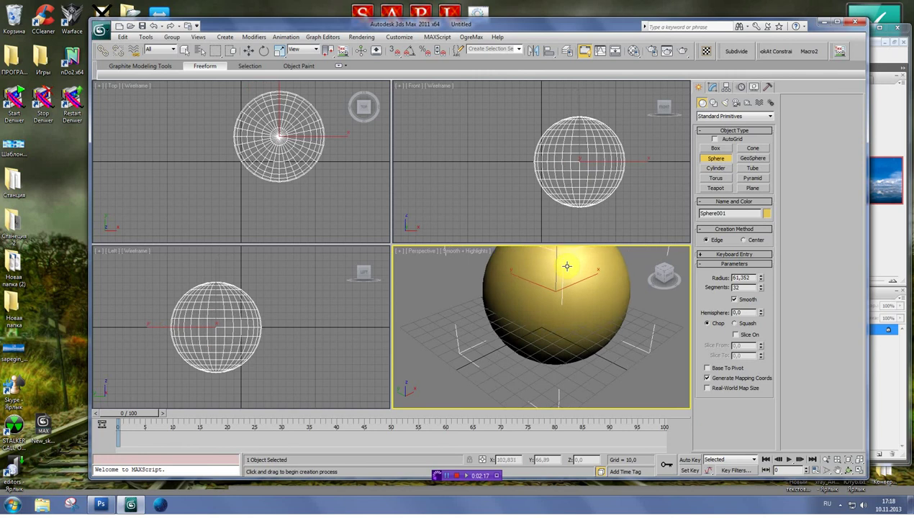
{"action": "left_click", "coordinate": [248, 50]}
{"action": "right_click", "coordinate": [525, 460]}
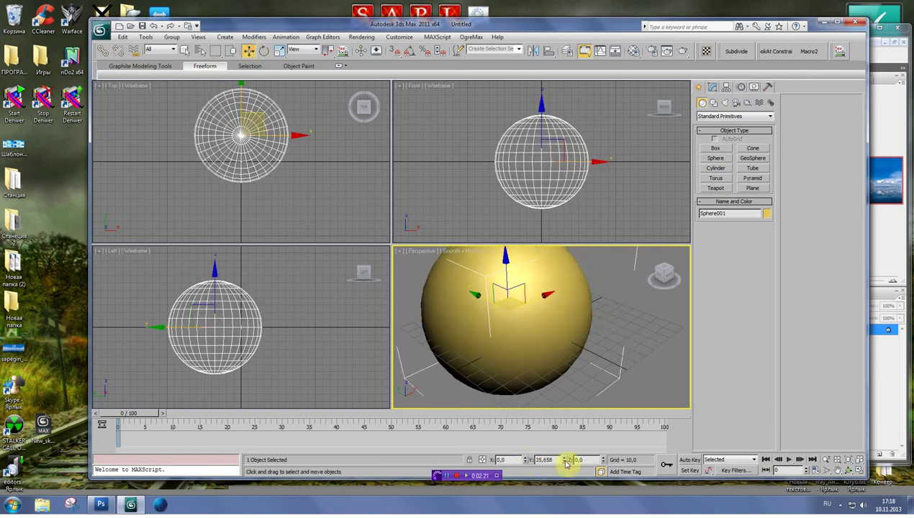
{"action": "right_click", "coordinate": [565, 461]}
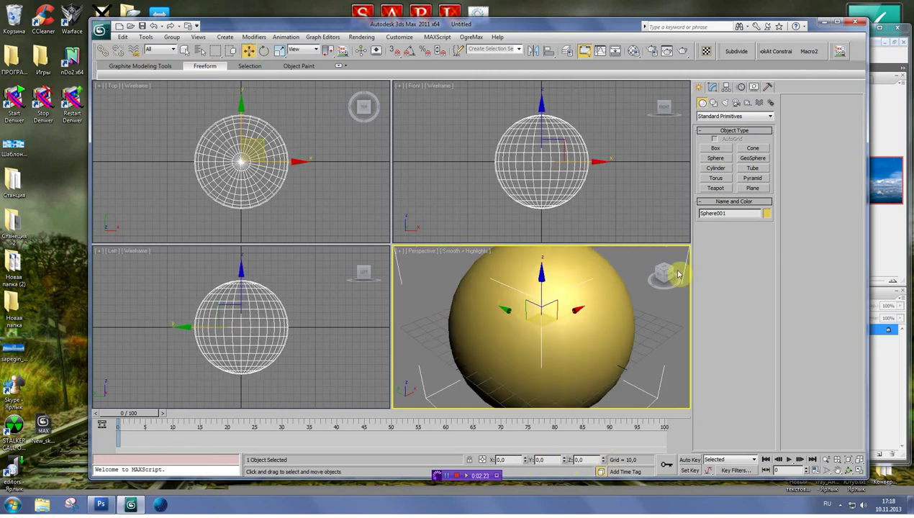
Apply the lake panorama texture to the sphere and orbit the maximized Perspective view around it.
{"action": "left_click_drag", "start_coordinate": [664, 272], "coordinate": [632, 317]}
{"action": "key", "text": "z"}
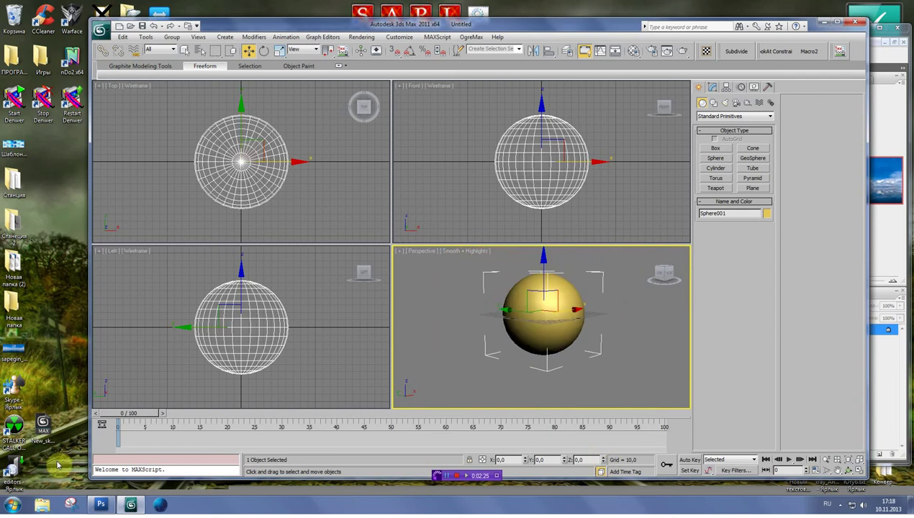
{"action": "left_click_drag", "start_coordinate": [331, 378], "coordinate": [552, 318]}
{"action": "left_click", "coordinate": [859, 470]}
{"action": "mouse_move", "coordinate": [409, 311]}
{"action": "left_mouse_down"}
{"action": "mouse_move", "coordinate": [401, 347]}
{"action": "mouse_move", "coordinate": [394, 302]}
{"action": "mouse_move", "coordinate": [402, 280]}
{"action": "mouse_move", "coordinate": [373, 210]}
{"action": "left_mouse_up"}
{"action": "left_click_drag", "start_coordinate": [398, 281], "coordinate": [414, 215]}
{"action": "mouse_move", "coordinate": [432, 248]}
{"action": "left_mouse_down"}
{"action": "mouse_move", "coordinate": [369, 249]}
{"action": "mouse_move", "coordinate": [407, 128]}
{"action": "mouse_move", "coordinate": [370, 226]}
{"action": "mouse_move", "coordinate": [416, 218]}
{"action": "mouse_move", "coordinate": [424, 227]}
{"action": "mouse_move", "coordinate": [390, 310]}
{"action": "mouse_move", "coordinate": [379, 288]}
{"action": "mouse_move", "coordinate": [405, 237]}
{"action": "mouse_move", "coordinate": [392, 254]}
{"action": "mouse_move", "coordinate": [339, 257]}
{"action": "mouse_move", "coordinate": [377, 261]}
{"action": "mouse_move", "coordinate": [401, 228]}
{"action": "mouse_move", "coordinate": [404, 202]}
{"action": "mouse_move", "coordinate": [404, 253]}
{"action": "mouse_move", "coordinate": [421, 269]}
{"action": "left_mouse_up"}
Check Photoshop, then open and close the sphere's Modifier List in 3ds Max without choosing.
{"action": "left_click", "coordinate": [101, 504]}
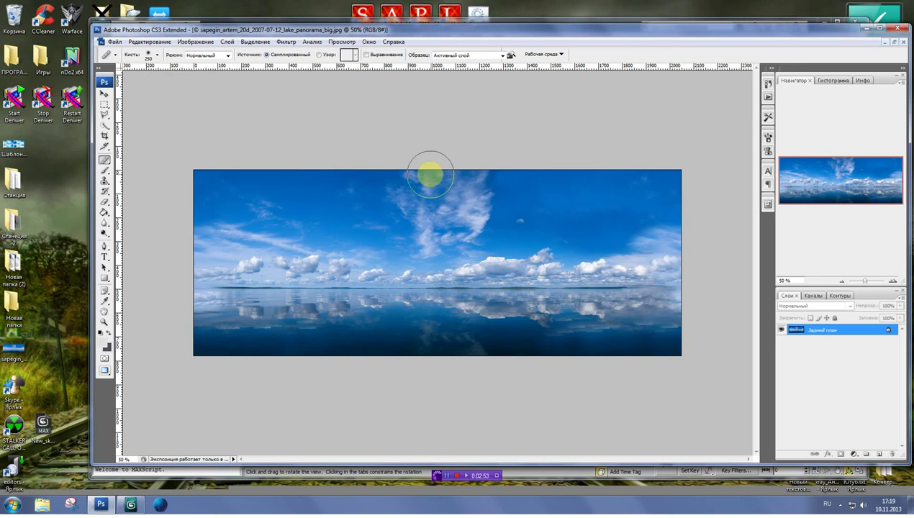
{"action": "left_click", "coordinate": [130, 504]}
{"action": "left_click", "coordinate": [713, 86]}
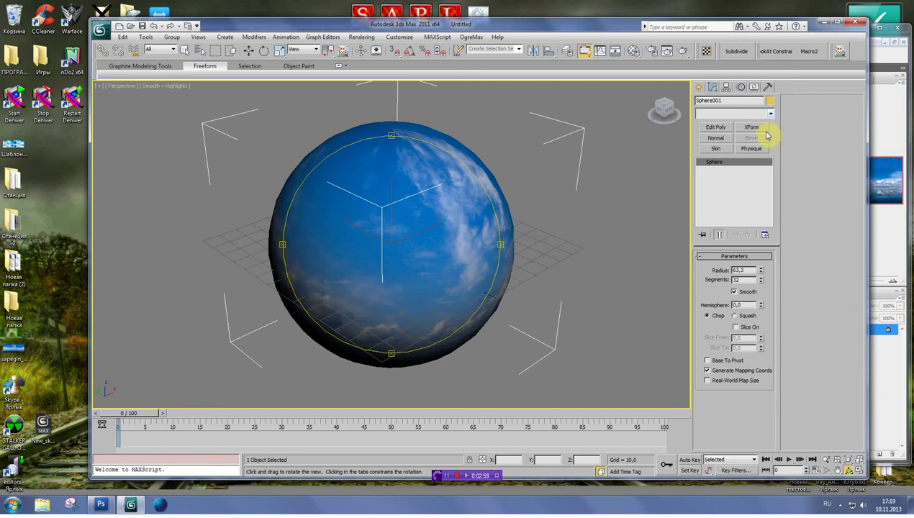
{"action": "left_click", "coordinate": [770, 113]}
{"action": "left_click_drag", "start_coordinate": [771, 167], "coordinate": [775, 375]}
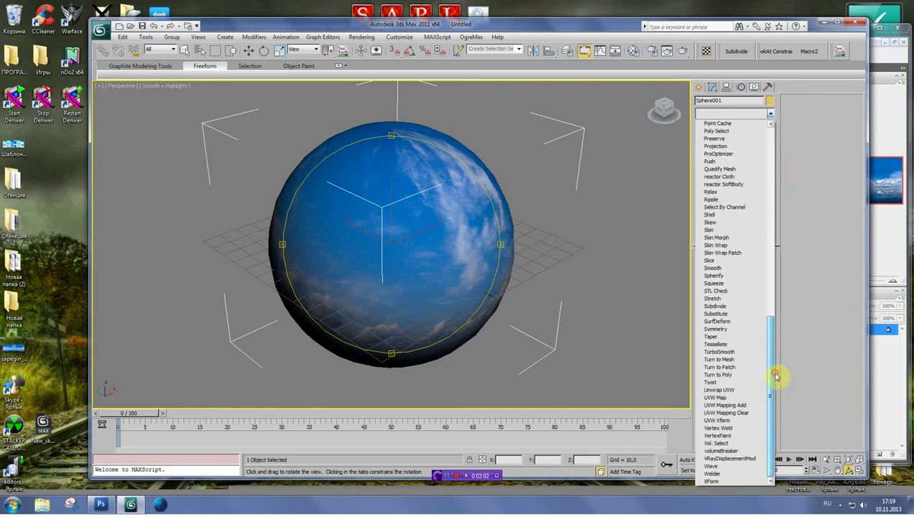
{"action": "left_click", "coordinate": [834, 255]}
Minimize 3ds Max and shift the Photoshop window slightly left.
{"action": "left_click", "coordinate": [837, 22]}
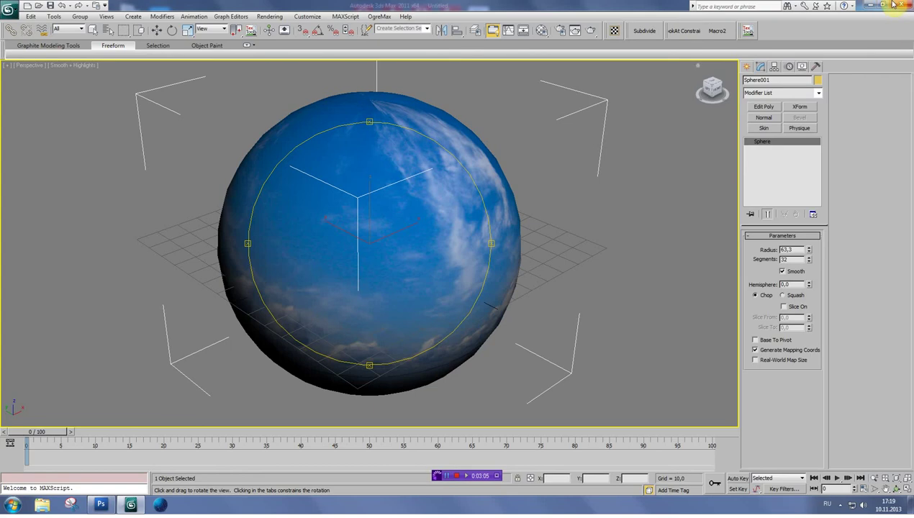
{"action": "left_click", "coordinate": [884, 6]}
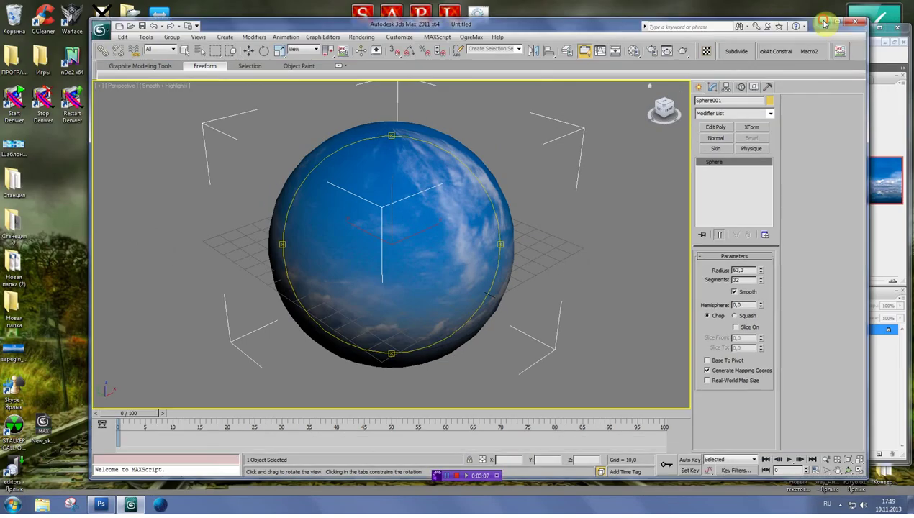
{"action": "left_click", "coordinate": [820, 22]}
{"action": "left_click_drag", "start_coordinate": [485, 36], "coordinate": [432, 39]}
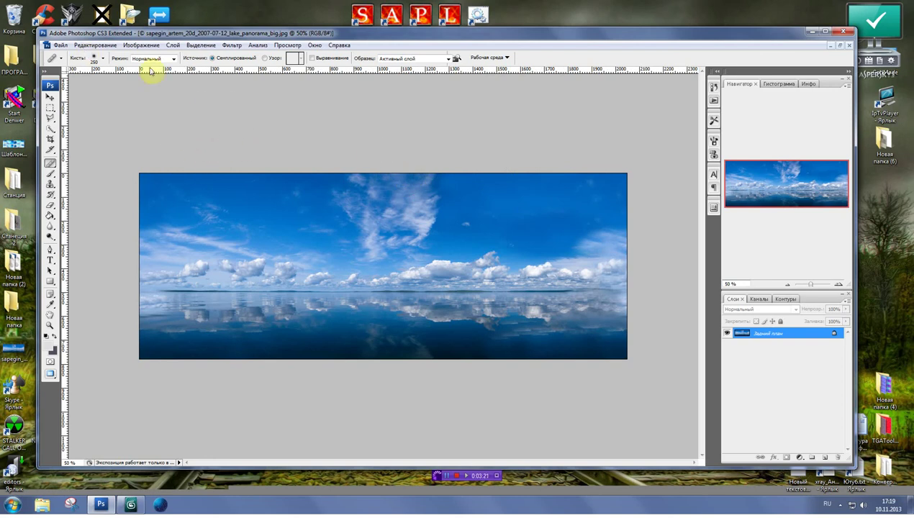
Create a horizontal guide with New Guide and move it down onto the lake's horizon.
{"action": "left_click", "coordinate": [287, 46]}
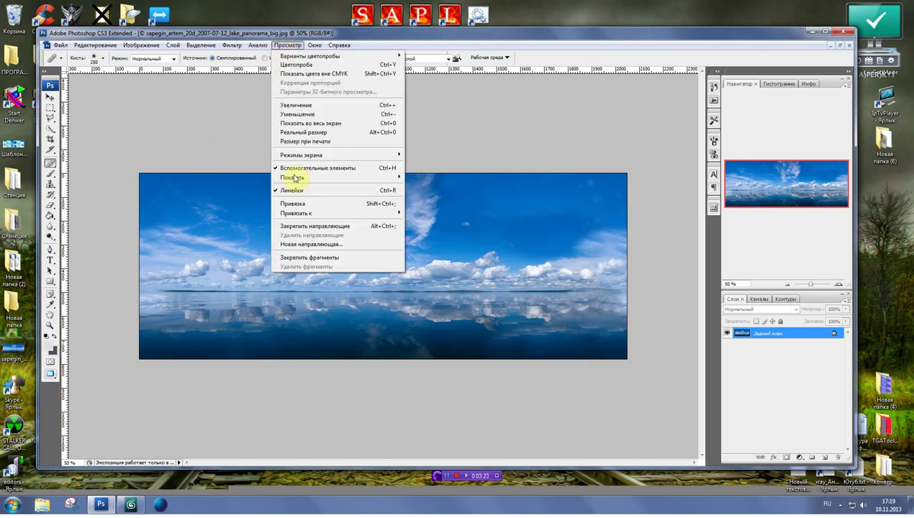
{"action": "left_click", "coordinate": [298, 245]}
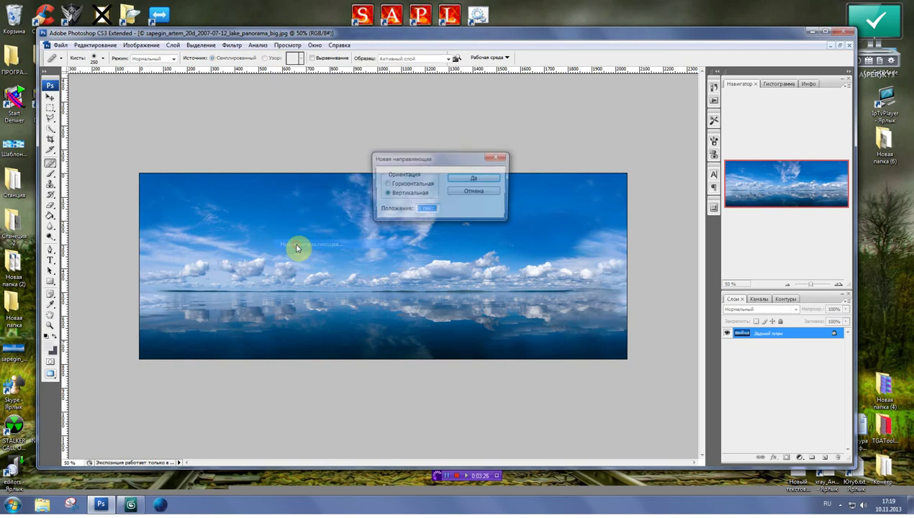
{"action": "left_click", "coordinate": [392, 185]}
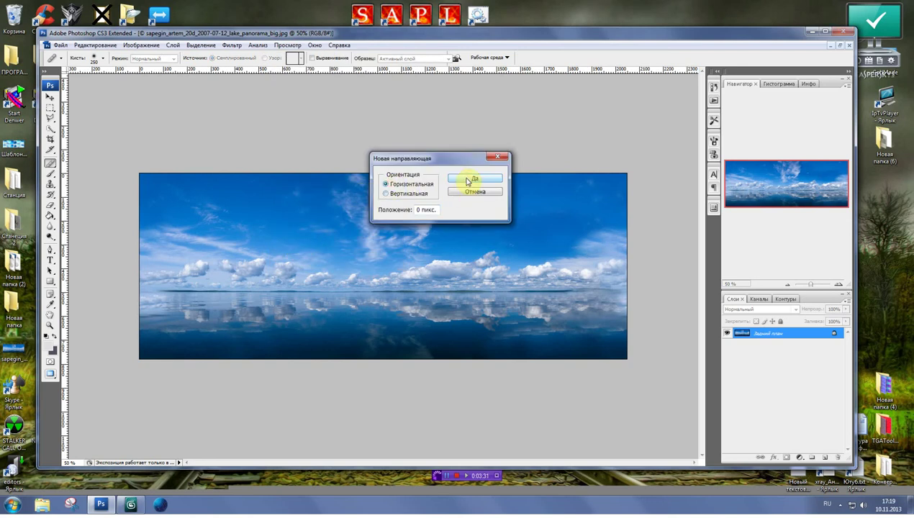
{"action": "left_click", "coordinate": [466, 177]}
{"action": "left_click", "coordinate": [50, 97]}
{"action": "left_click_drag", "start_coordinate": [114, 173], "coordinate": [107, 293]}
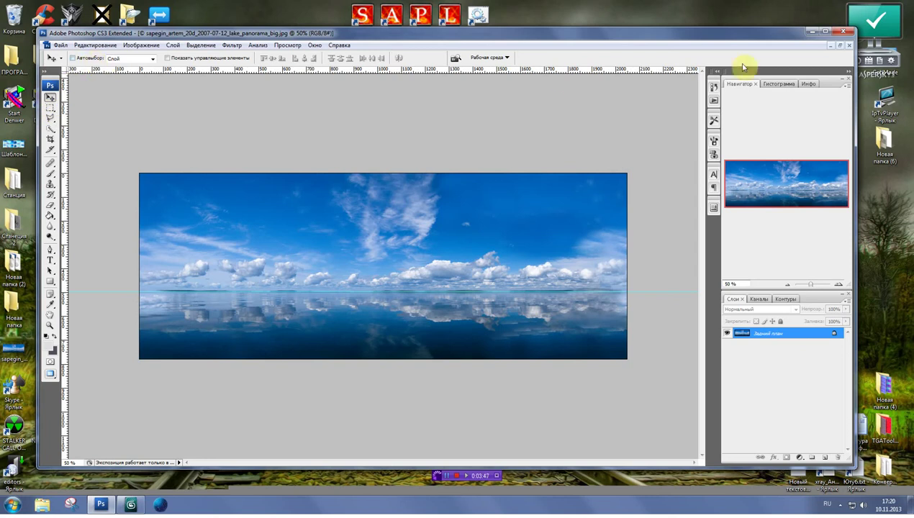
Duplicate the lake panorama and reposition and enlarge the copy's window.
{"action": "left_click", "coordinate": [840, 46]}
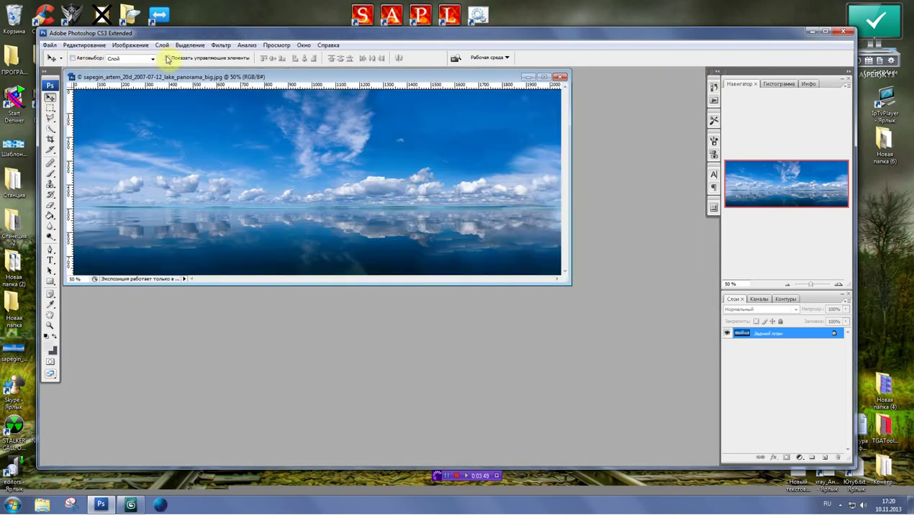
{"action": "left_click", "coordinate": [94, 48]}
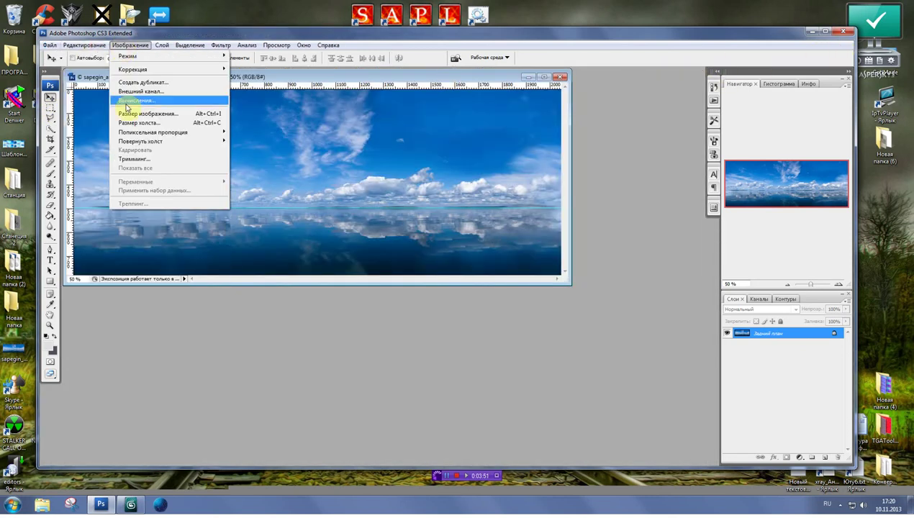
{"action": "left_click", "coordinate": [136, 82]}
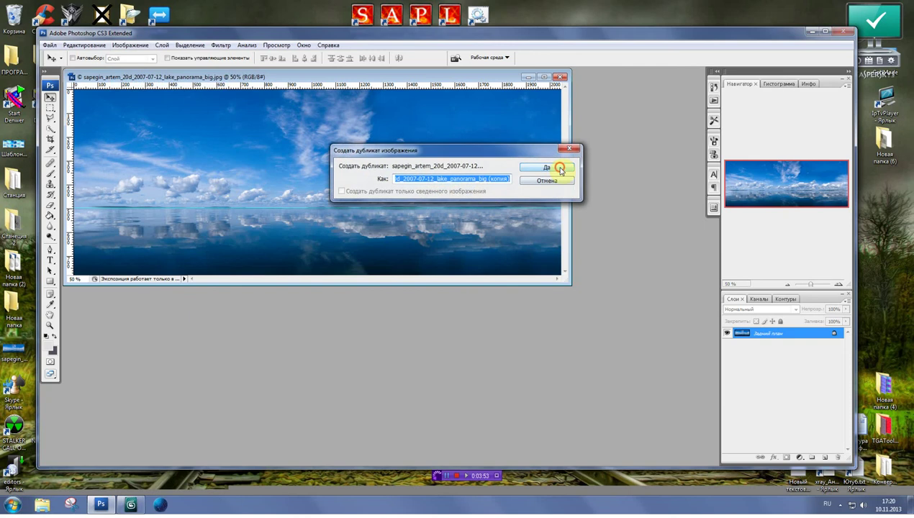
{"action": "left_click", "coordinate": [560, 169]}
{"action": "mouse_move", "coordinate": [312, 80]}
{"action": "left_mouse_down"}
{"action": "mouse_move", "coordinate": [330, 227]}
{"action": "mouse_move", "coordinate": [305, 172]}
{"action": "left_mouse_up"}
{"action": "left_click_drag", "start_coordinate": [575, 383], "coordinate": [688, 479]}
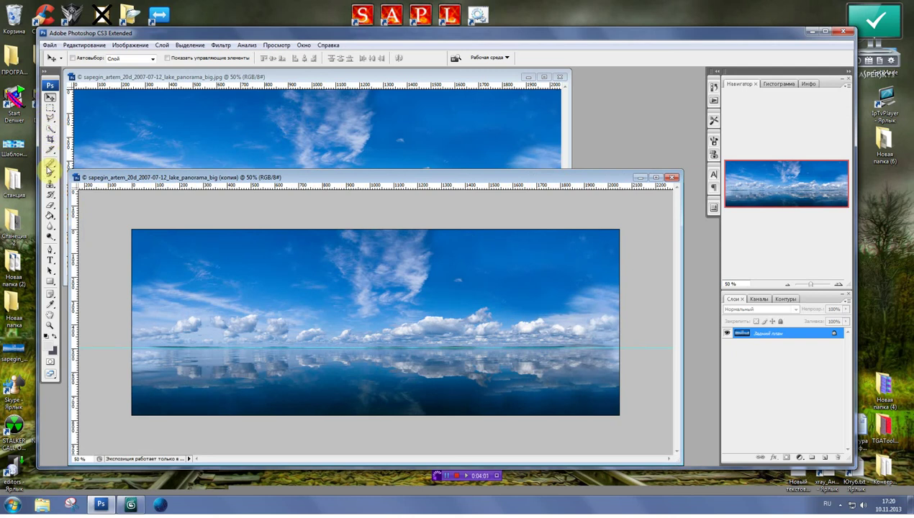
With Snap on, crop the copy from top-left down to the horizon guide.
{"action": "left_click", "coordinate": [50, 139]}
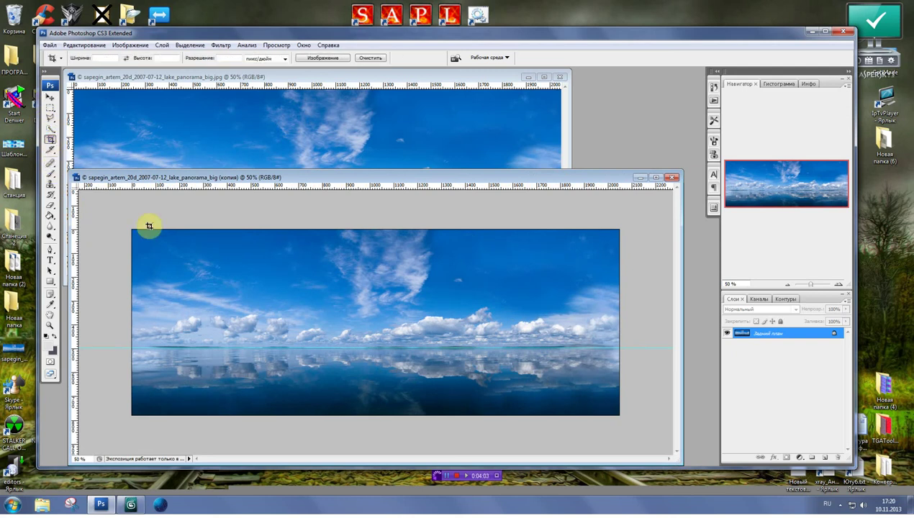
{"action": "left_click_drag", "start_coordinate": [124, 221], "coordinate": [645, 349]}
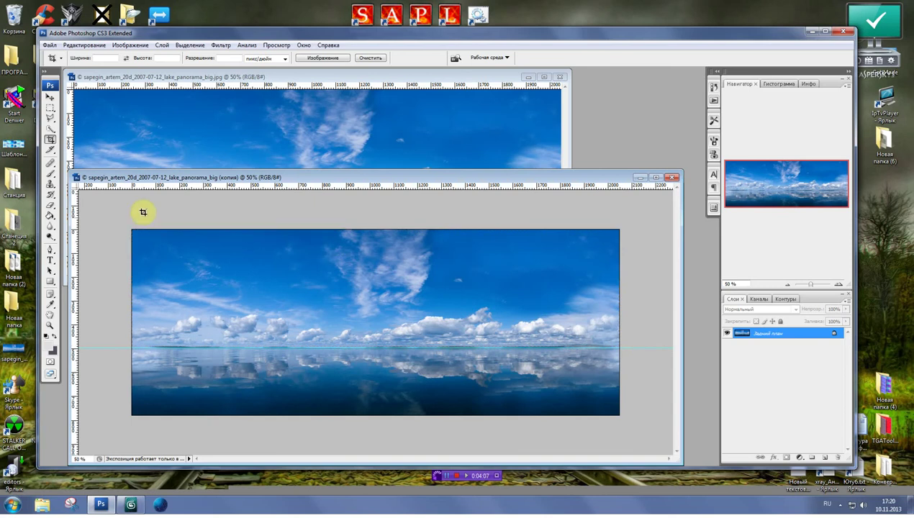
{"action": "left_click", "coordinate": [277, 45]}
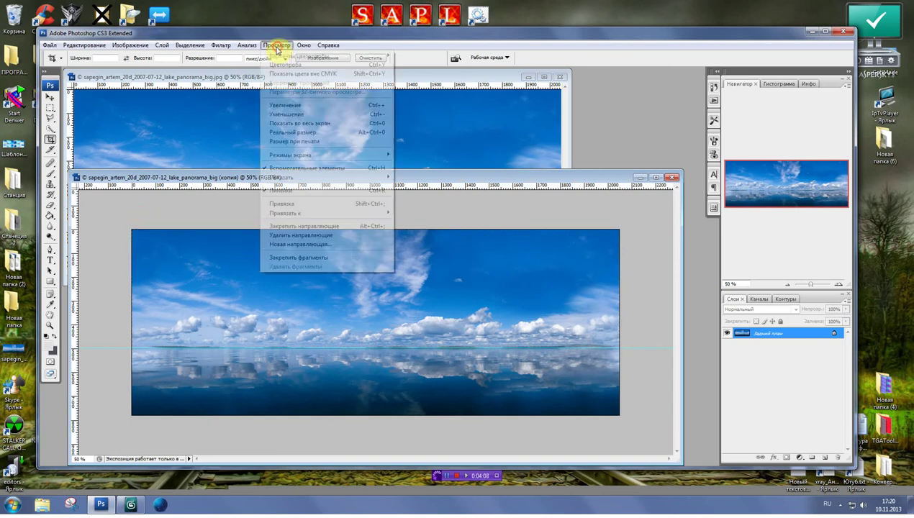
{"action": "left_click", "coordinate": [267, 204]}
{"action": "left_click_drag", "start_coordinate": [116, 213], "coordinate": [633, 346]}
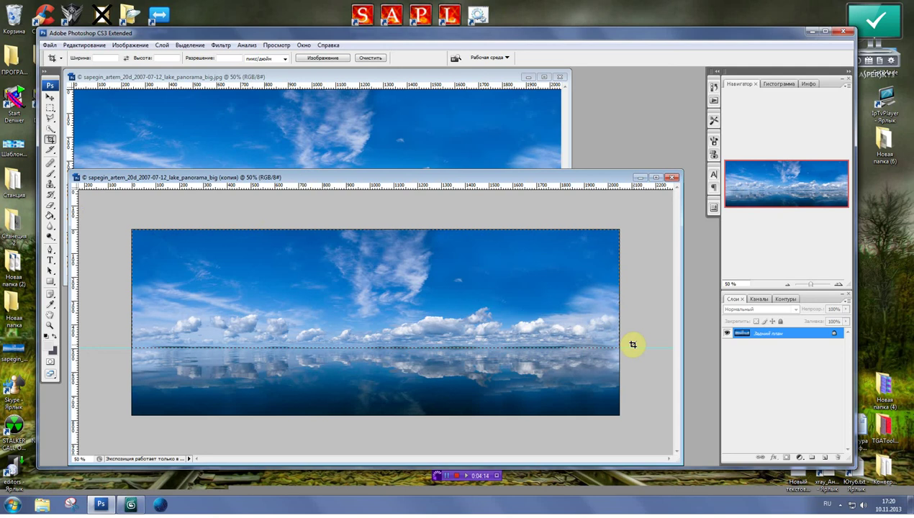
{"action": "left_click_drag", "start_coordinate": [632, 344], "coordinate": [633, 345]}
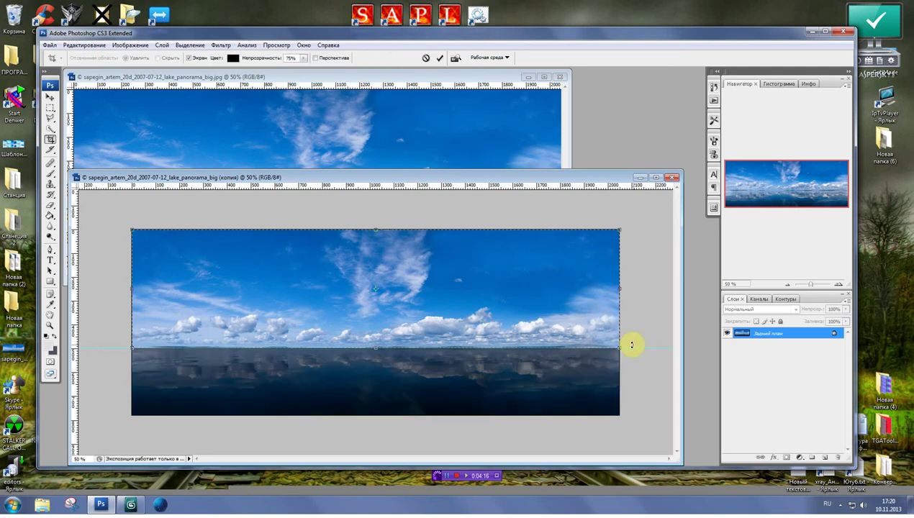
{"action": "key", "text": "Return"}
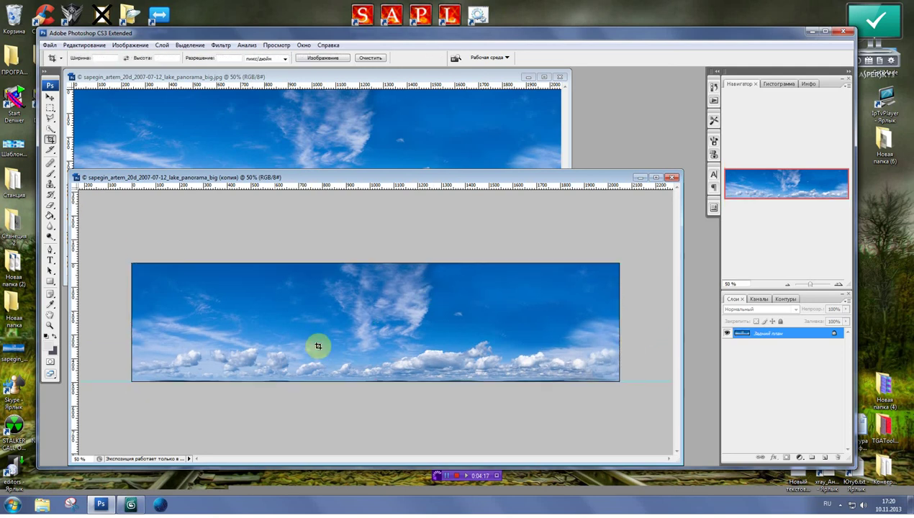
{"action": "left_click_drag", "start_coordinate": [428, 177], "coordinate": [430, 153]}
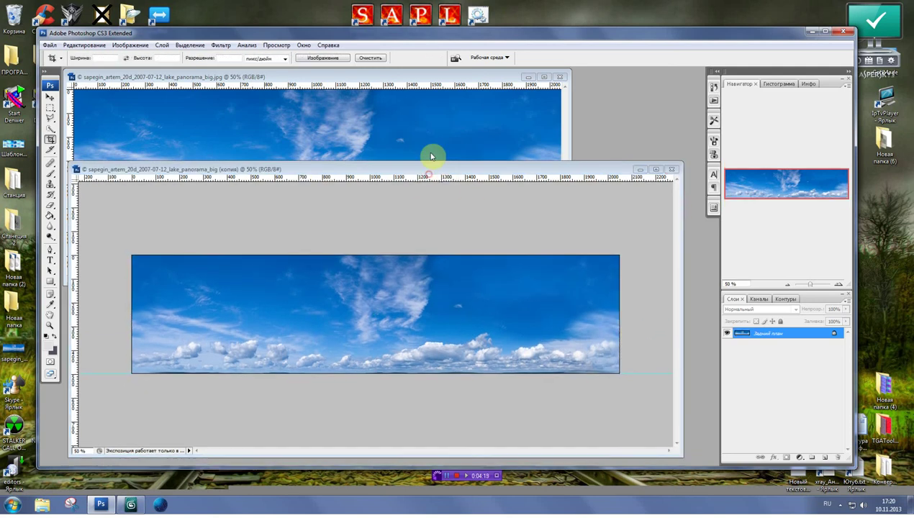
Resize the sky image to 2048 × 2048 px with Constrain Proportions off, then fit it in view.
{"action": "left_click", "coordinate": [130, 46]}
{"action": "mouse_move", "coordinate": [133, 69]}
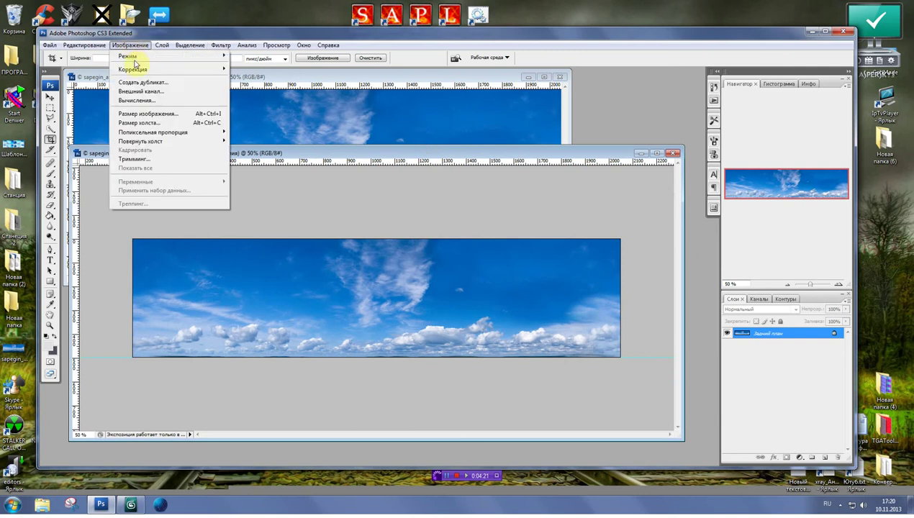
{"action": "left_click", "coordinate": [147, 116]}
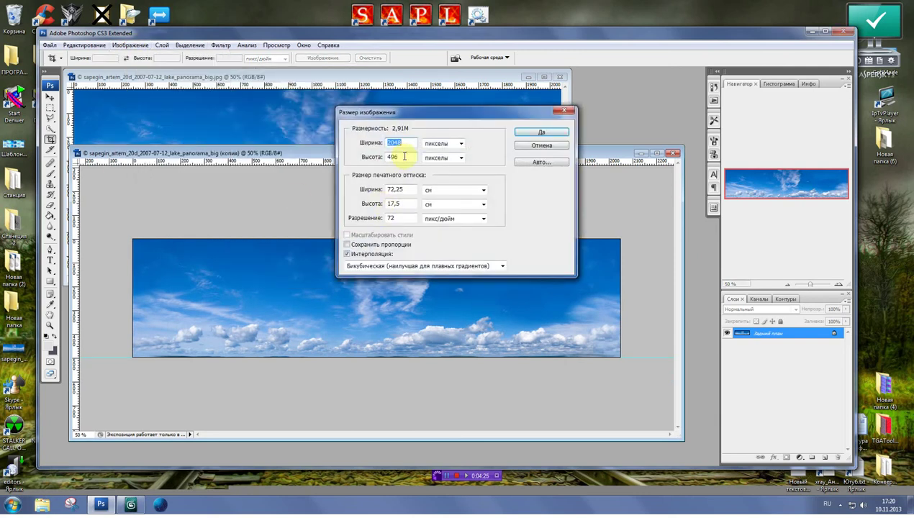
{"action": "left_click", "coordinate": [348, 245]}
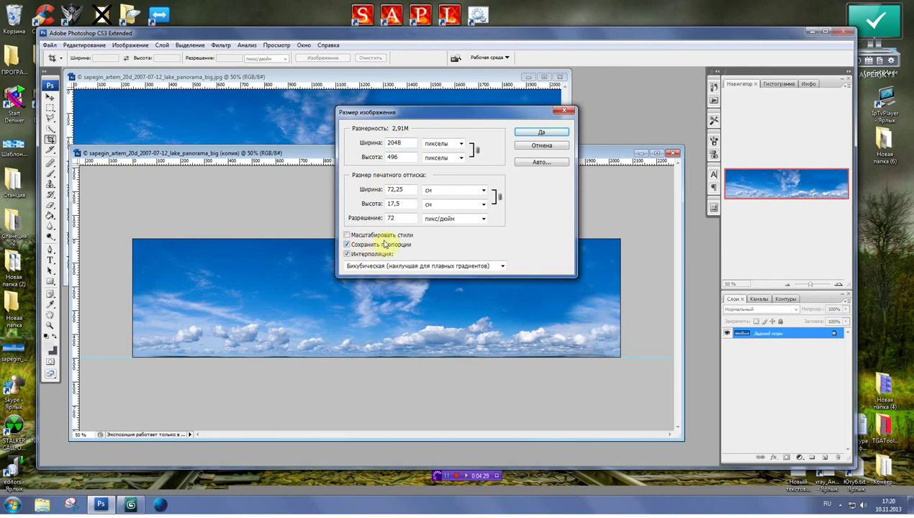
{"action": "left_click", "coordinate": [348, 245]}
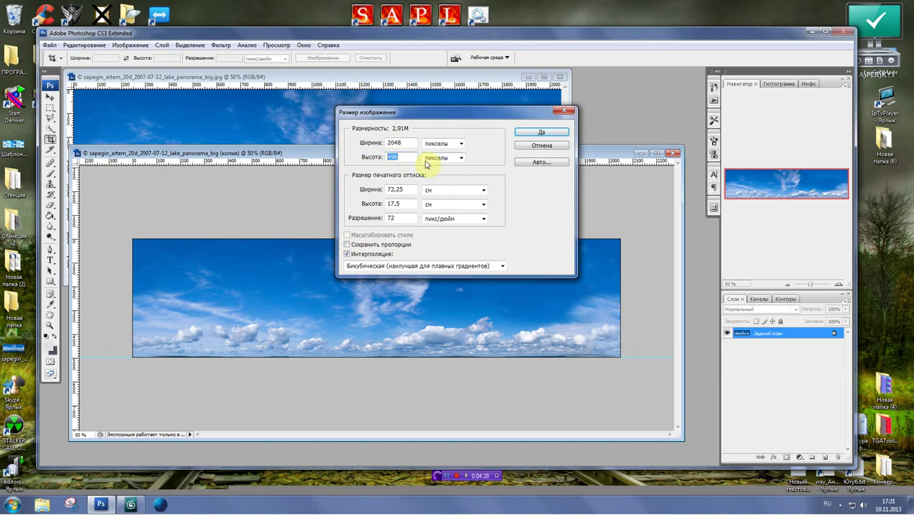
{"action": "type", "text": "2048"}
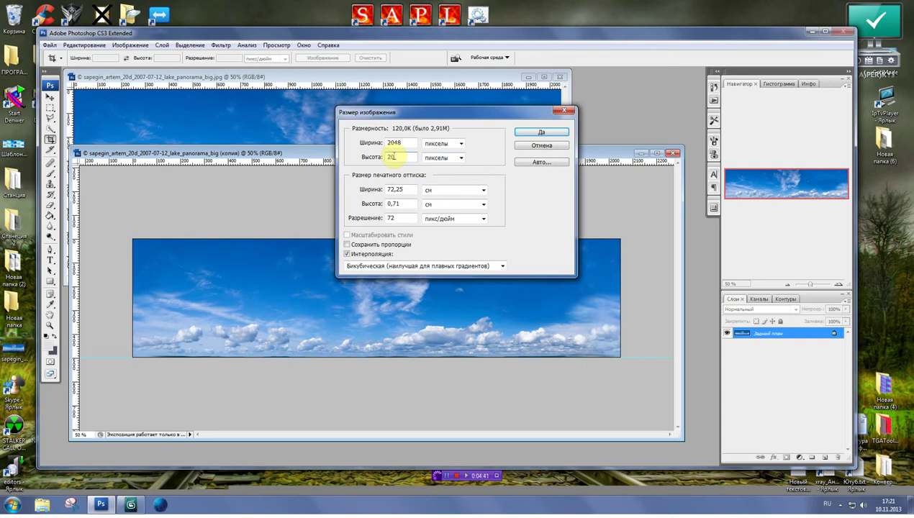
{"action": "left_click", "coordinate": [538, 137]}
{"action": "left_click_drag", "start_coordinate": [812, 286], "coordinate": [809, 288]}
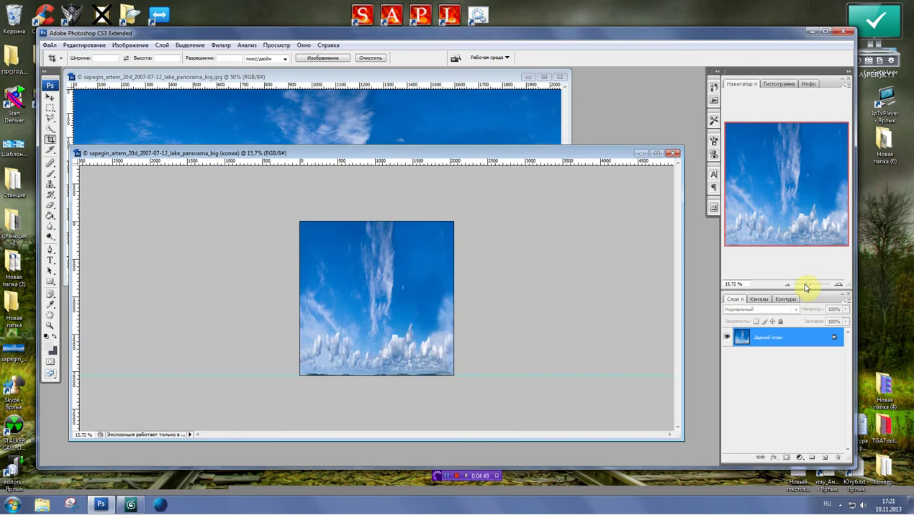
Warp the square sky copy with Polar Coordinates (Rectangular to Polar) and zoom in on the dome.
{"action": "left_click_drag", "start_coordinate": [387, 153], "coordinate": [387, 127]}
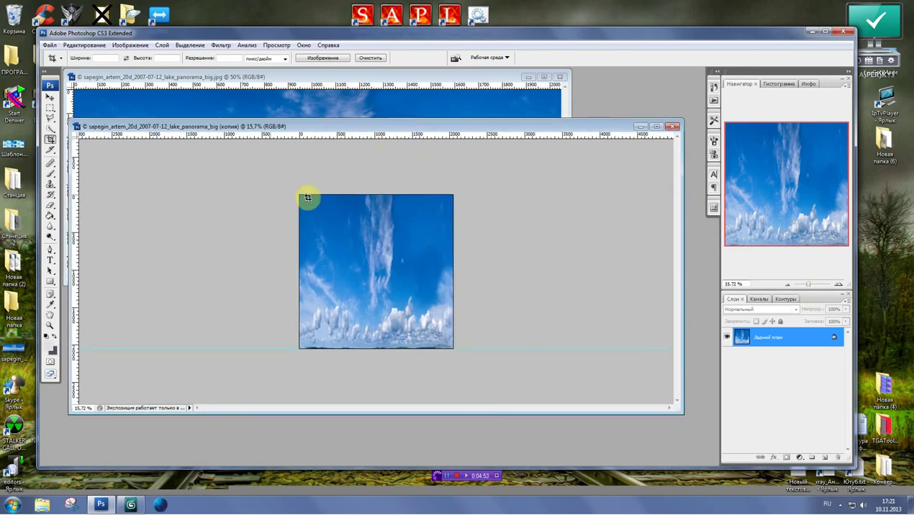
{"action": "left_click", "coordinate": [220, 46]}
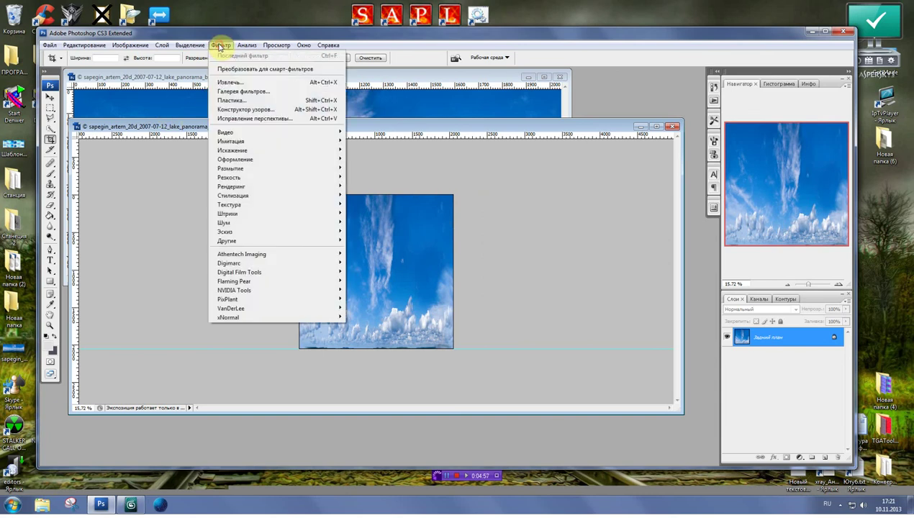
{"action": "mouse_move", "coordinate": [232, 150]}
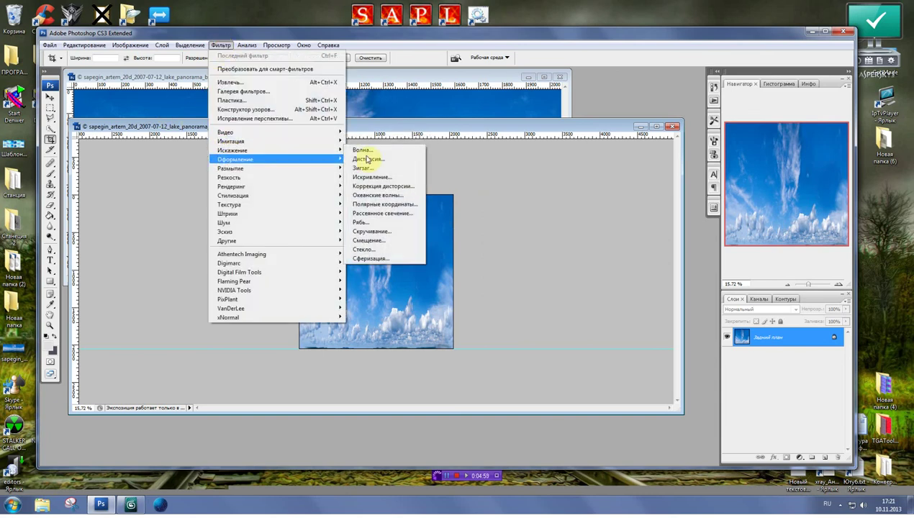
{"action": "left_click", "coordinate": [381, 207]}
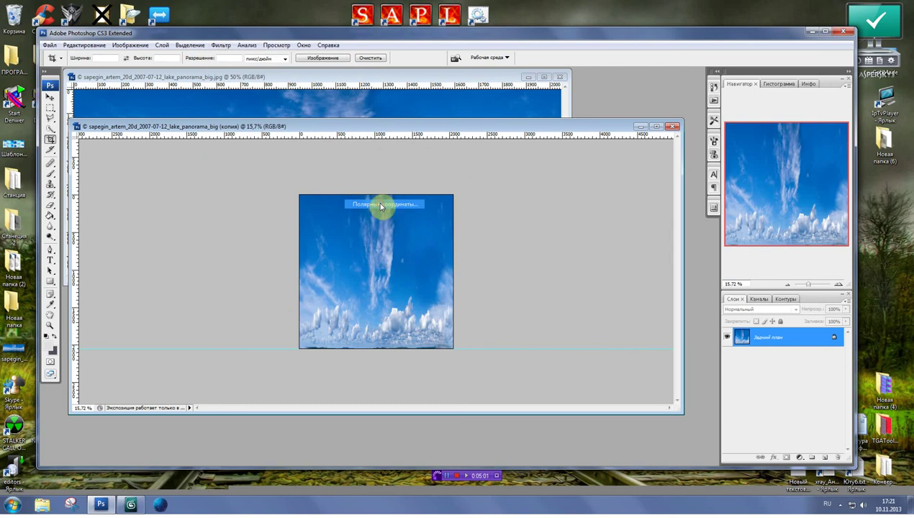
{"action": "left_click_drag", "start_coordinate": [516, 213], "coordinate": [547, 265]}
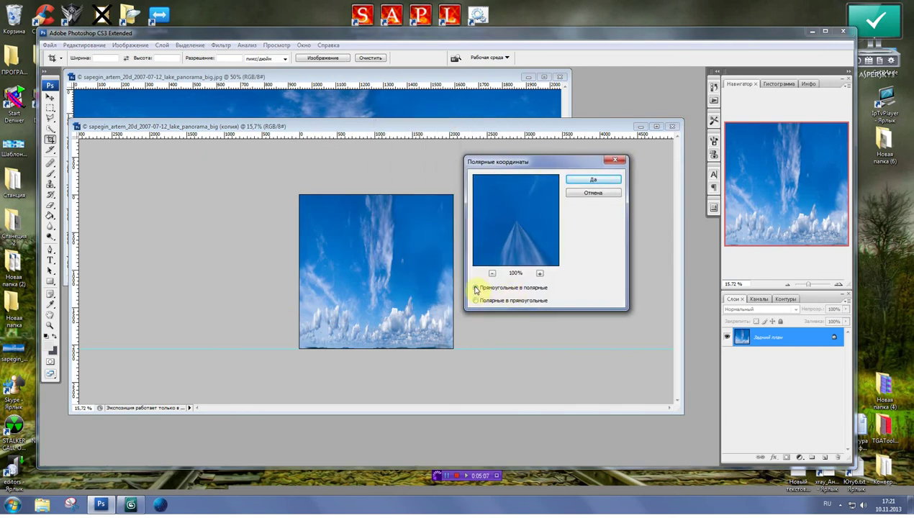
{"action": "left_click", "coordinate": [593, 182]}
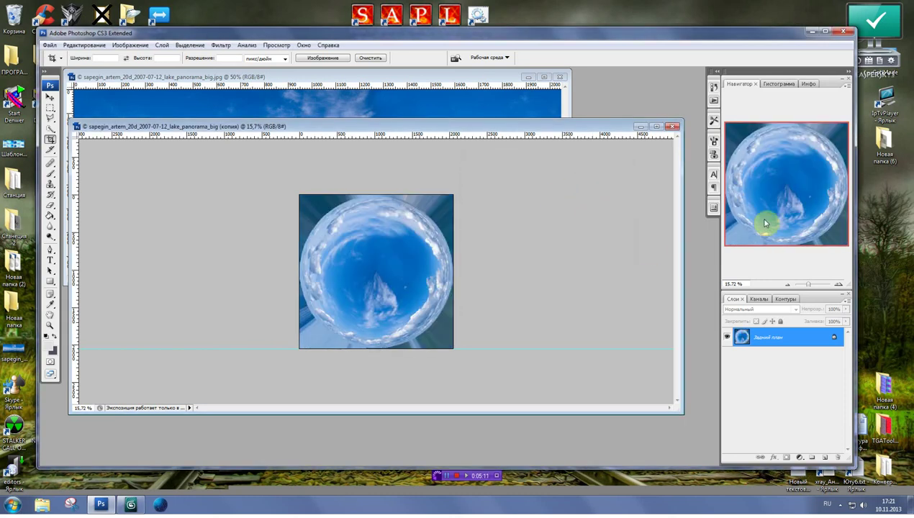
{"action": "left_click_drag", "start_coordinate": [810, 290], "coordinate": [810, 286]}
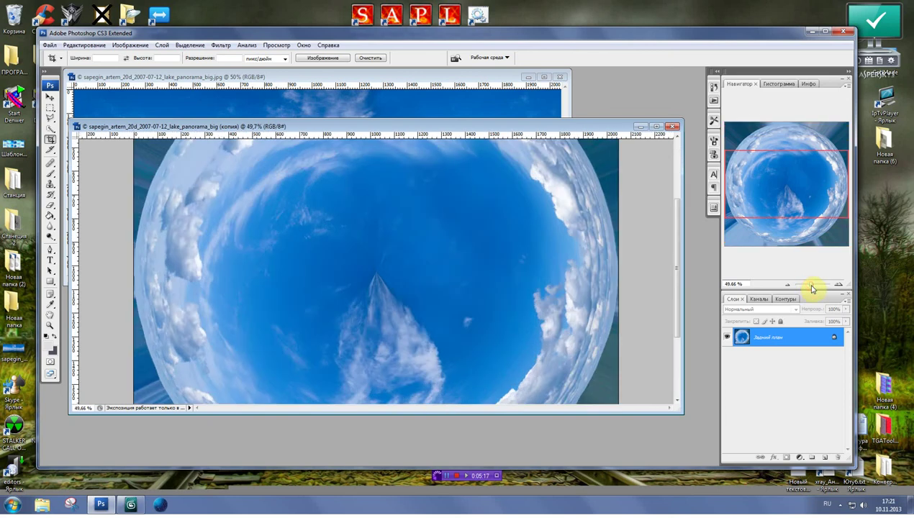
{"action": "left_click_drag", "start_coordinate": [786, 204], "coordinate": [790, 214]}
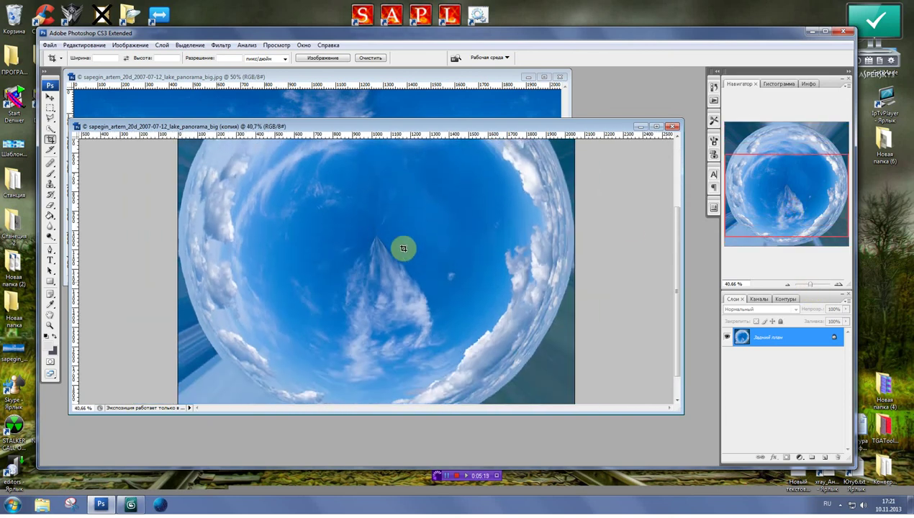
{"action": "left_click_drag", "start_coordinate": [782, 210], "coordinate": [781, 203]}
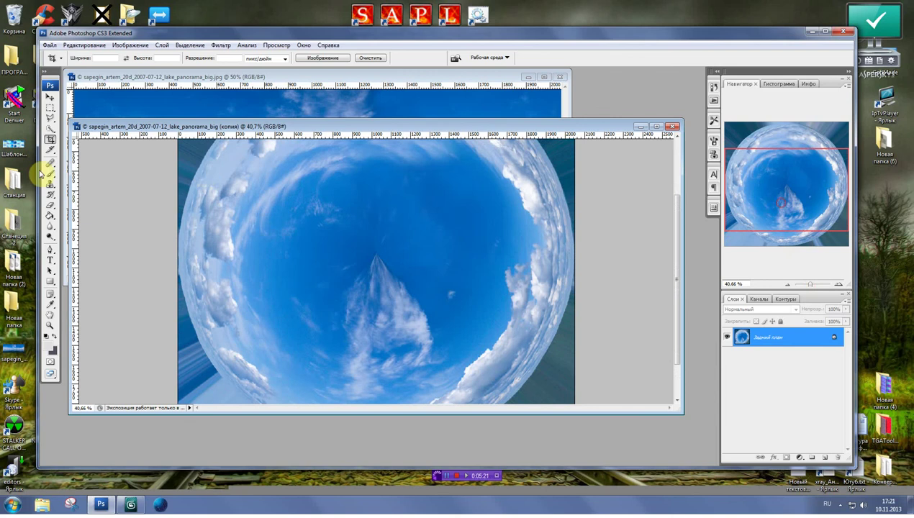
Orbit the 3ds Max sphere to inspect its pinched pole, then return to Photoshop's Healing Brush.
{"action": "left_click", "coordinate": [134, 507]}
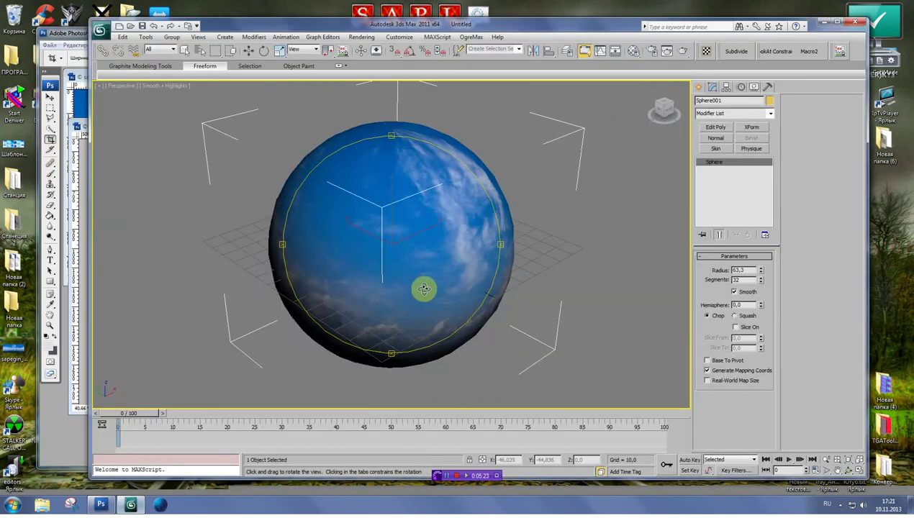
{"action": "left_click_drag", "start_coordinate": [409, 267], "coordinate": [410, 210]}
{"action": "scroll", "coordinate": [395, 255], "scroll_direction": "up", "scroll_amount": 5}
{"action": "left_click_drag", "start_coordinate": [395, 255], "coordinate": [568, 188]}
{"action": "scroll", "coordinate": [396, 253], "scroll_direction": "down", "scroll_amount": 3}
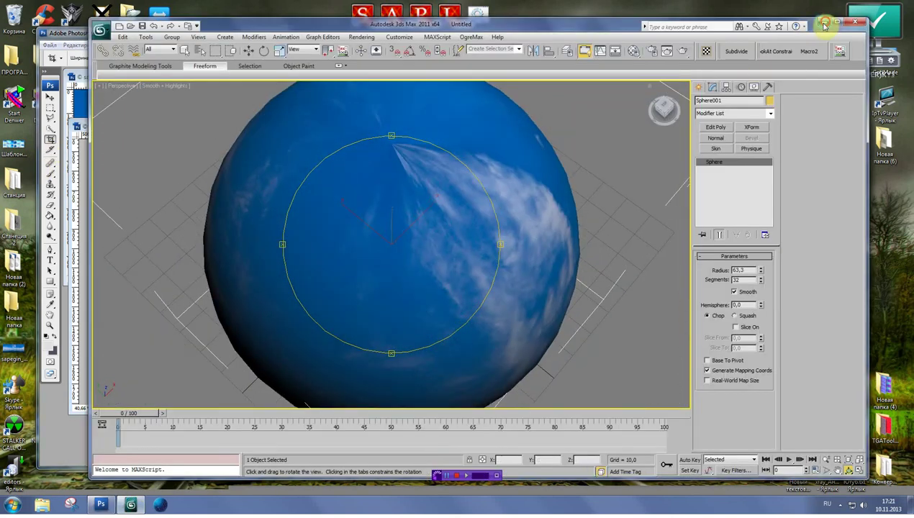
{"action": "left_click", "coordinate": [825, 23]}
{"action": "left_click", "coordinate": [52, 164]}
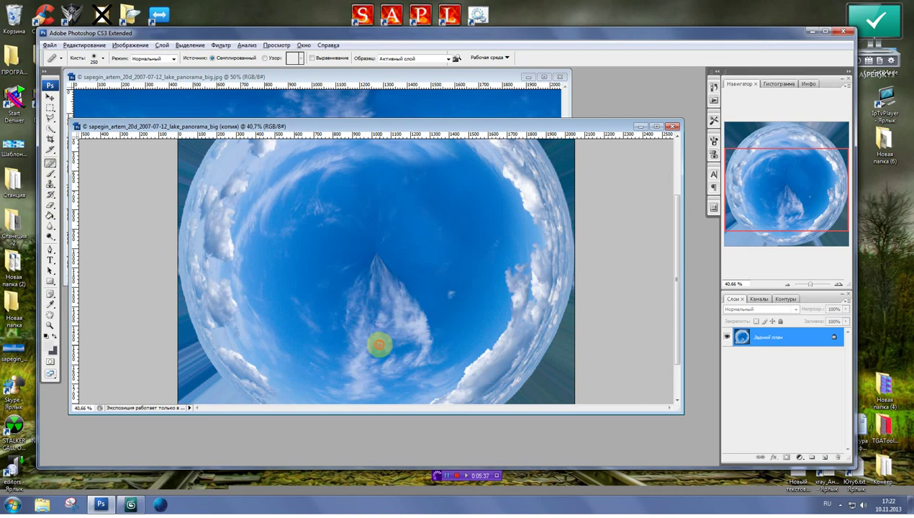
Sample nearby cloud texture and heal it over the pointed cloud at the image centre.
{"action": "left_click", "coordinate": [369, 258]}
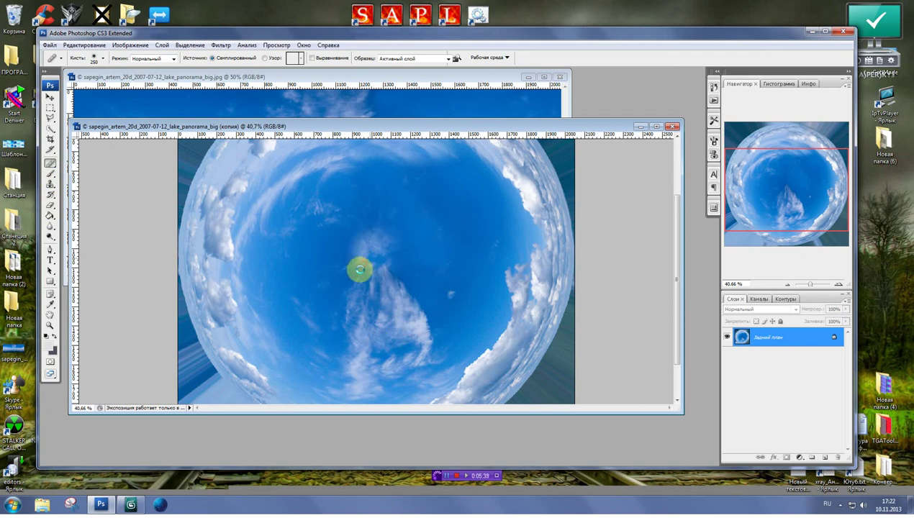
{"action": "mouse_move", "coordinate": [359, 265]}
{"action": "left_mouse_down"}
{"action": "mouse_move", "coordinate": [342, 282]}
{"action": "mouse_move", "coordinate": [386, 261]}
{"action": "mouse_move", "coordinate": [397, 265]}
{"action": "mouse_move", "coordinate": [418, 332]}
{"action": "left_mouse_up"}
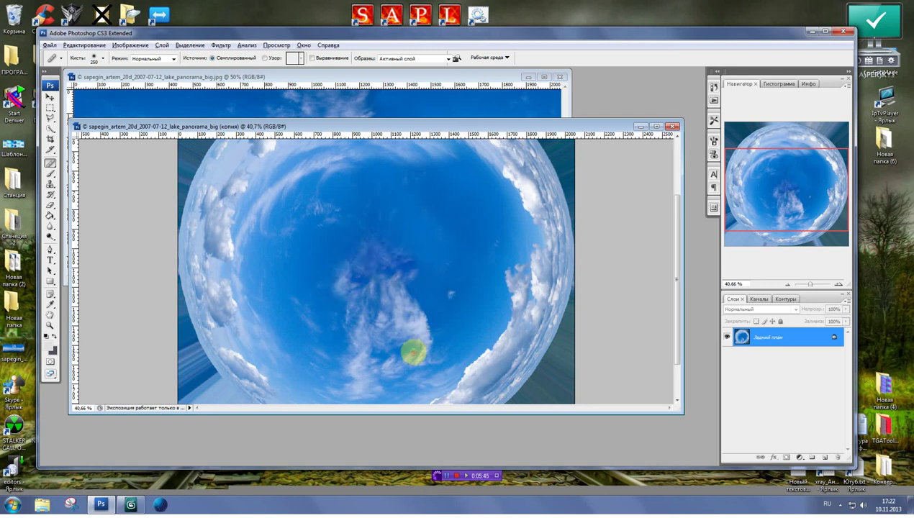
{"action": "mouse_move", "coordinate": [374, 247]}
{"action": "left_mouse_down"}
{"action": "mouse_move", "coordinate": [330, 257]}
{"action": "mouse_move", "coordinate": [396, 266]}
{"action": "mouse_move", "coordinate": [378, 280]}
{"action": "mouse_move", "coordinate": [353, 337]}
{"action": "mouse_move", "coordinate": [355, 363]}
{"action": "left_mouse_up"}
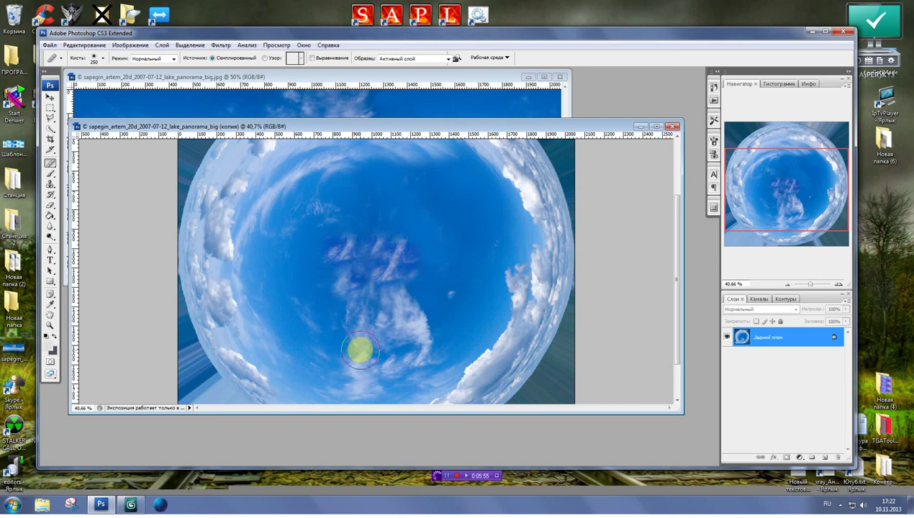
Enlarge the healing brush to 500 and heal the purple blotches around the centre.
{"action": "key", "text": "bracketright"}
{"action": "key", "text": "bracketright"}
{"action": "key", "text": "bracketright"}
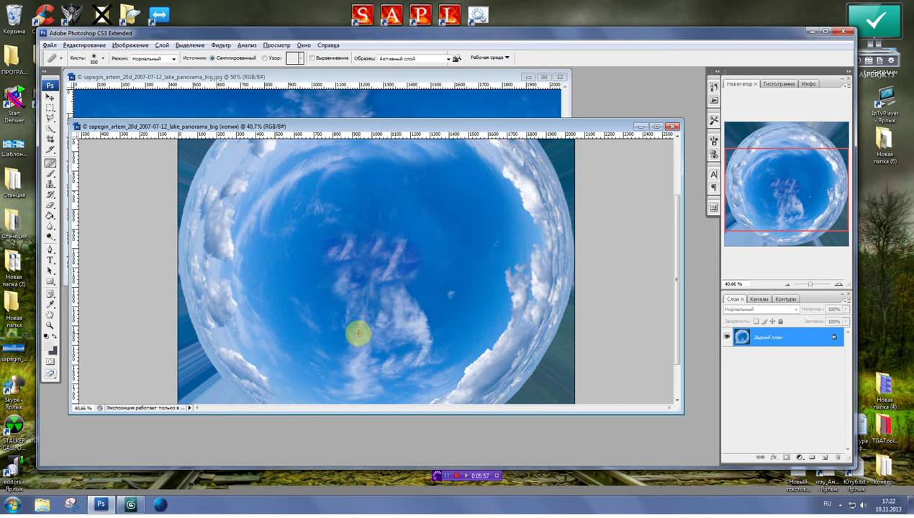
{"action": "left_click", "coordinate": [359, 333], "text": "alt"}
{"action": "left_click", "coordinate": [351, 255]}
{"action": "left_click_drag", "start_coordinate": [351, 255], "coordinate": [404, 272]}
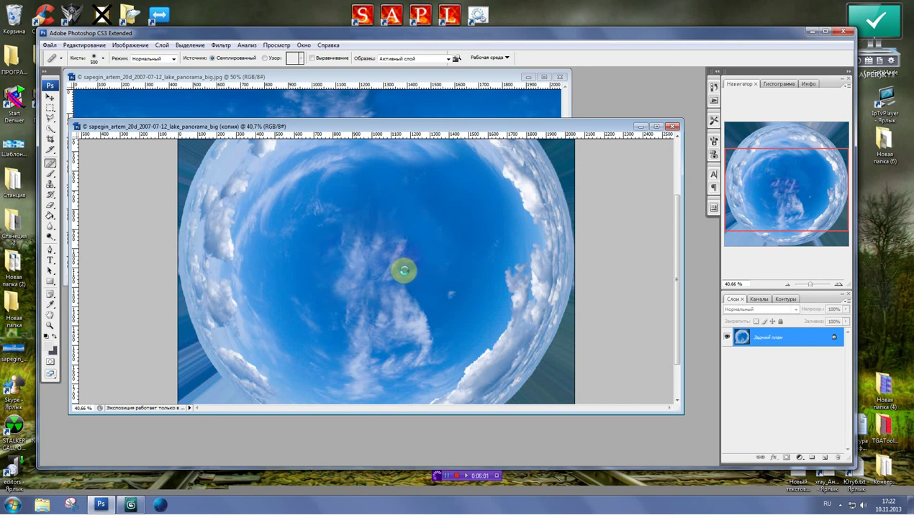
{"action": "left_click", "coordinate": [396, 261]}
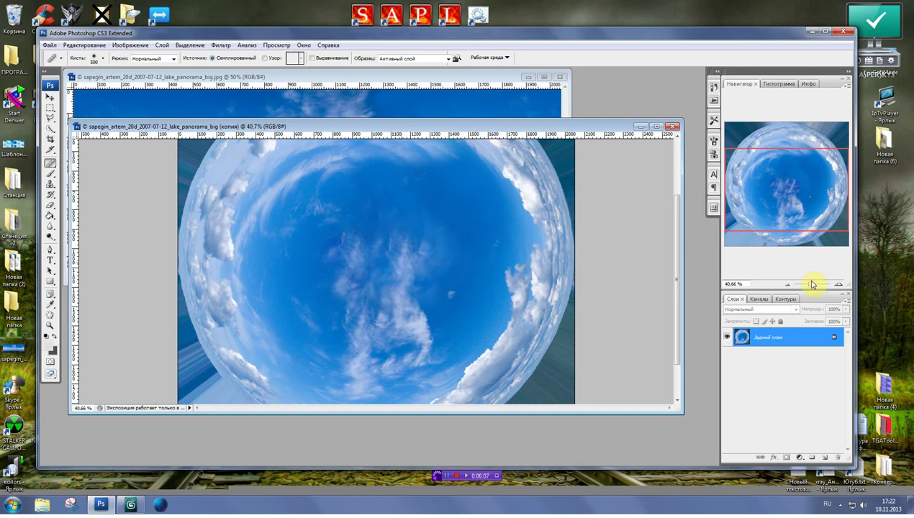
{"action": "left_click", "coordinate": [812, 285]}
{"action": "left_click_drag", "start_coordinate": [812, 287], "coordinate": [809, 285]}
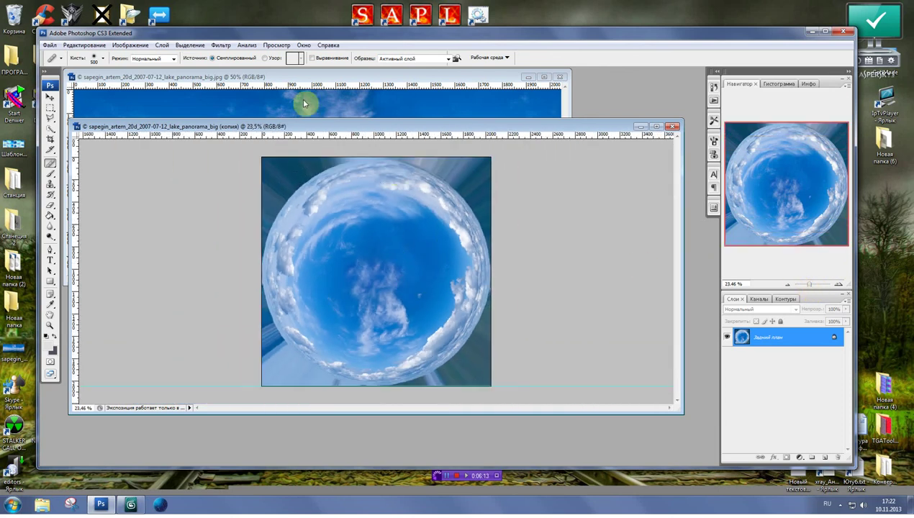
Unwrap the fisheye sky with Polar Coordinates set to Polar to Rectangular.
{"action": "left_click", "coordinate": [221, 46]}
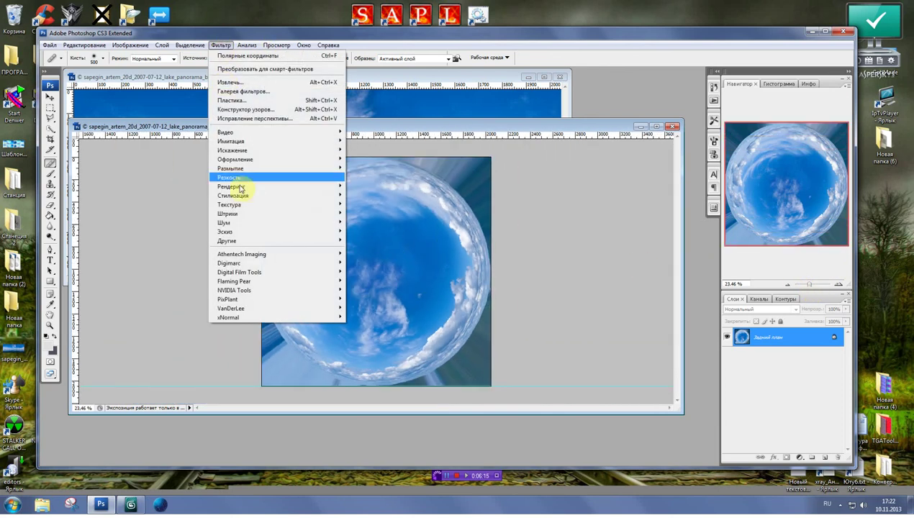
{"action": "mouse_move", "coordinate": [232, 150]}
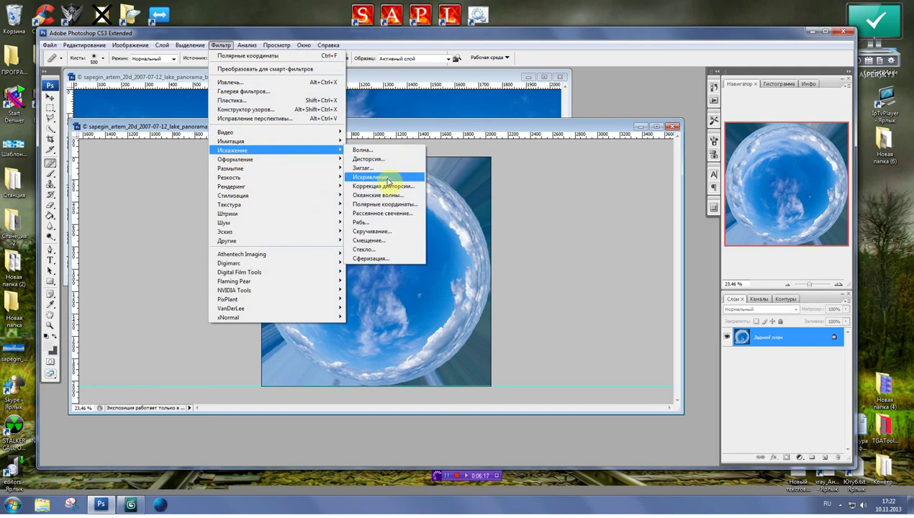
{"action": "left_click", "coordinate": [376, 204]}
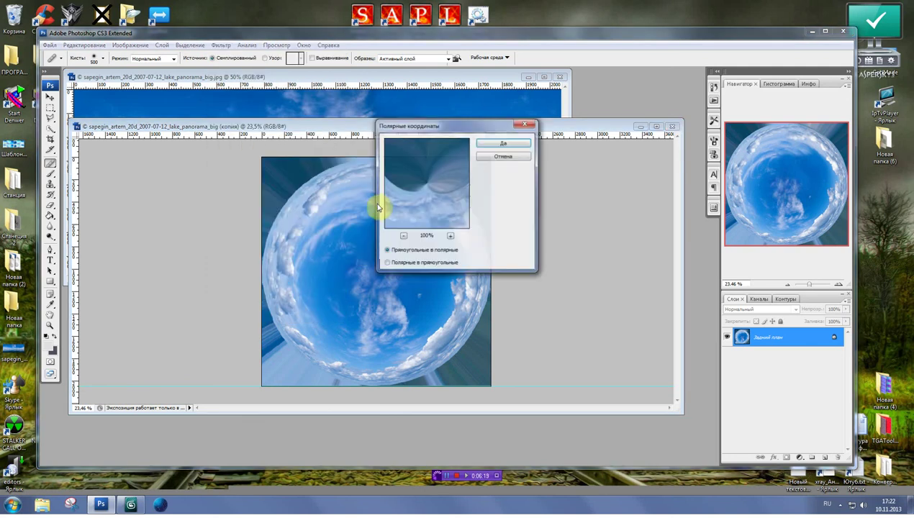
{"action": "left_click", "coordinate": [387, 264]}
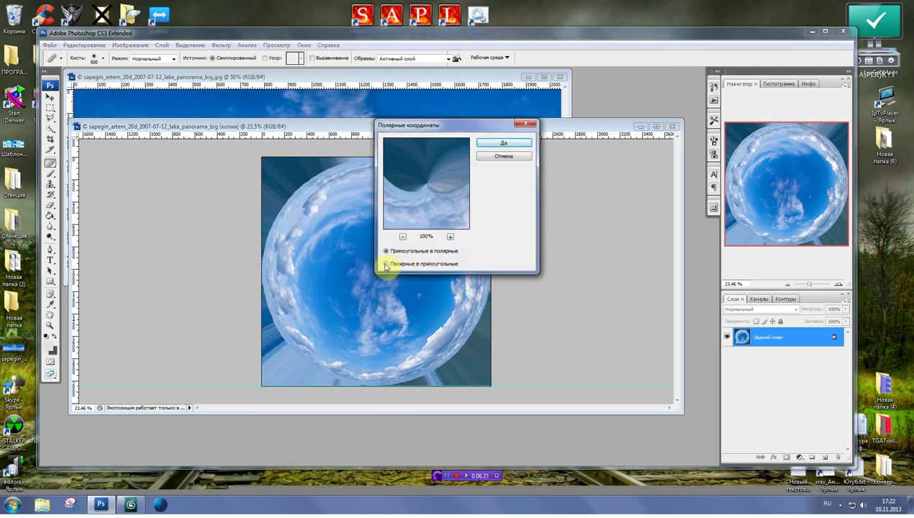
{"action": "left_click", "coordinate": [494, 145]}
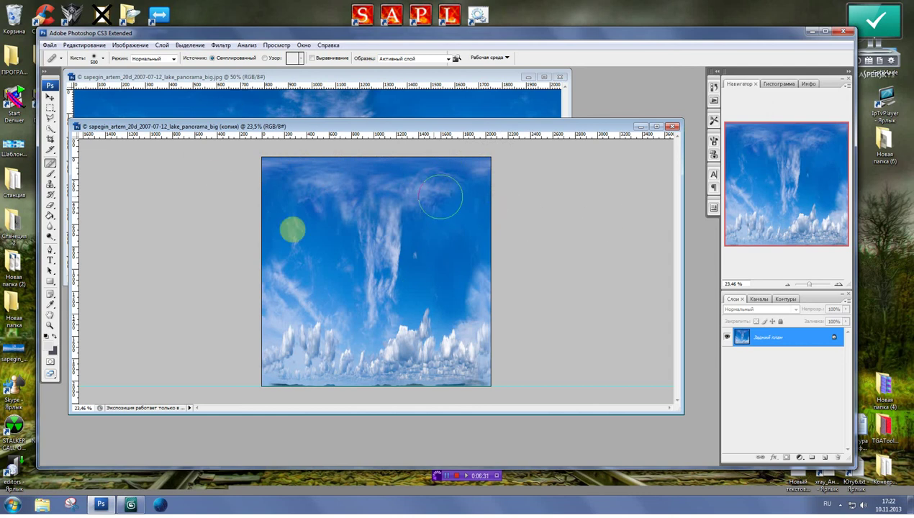
{"action": "left_click", "coordinate": [131, 45]}
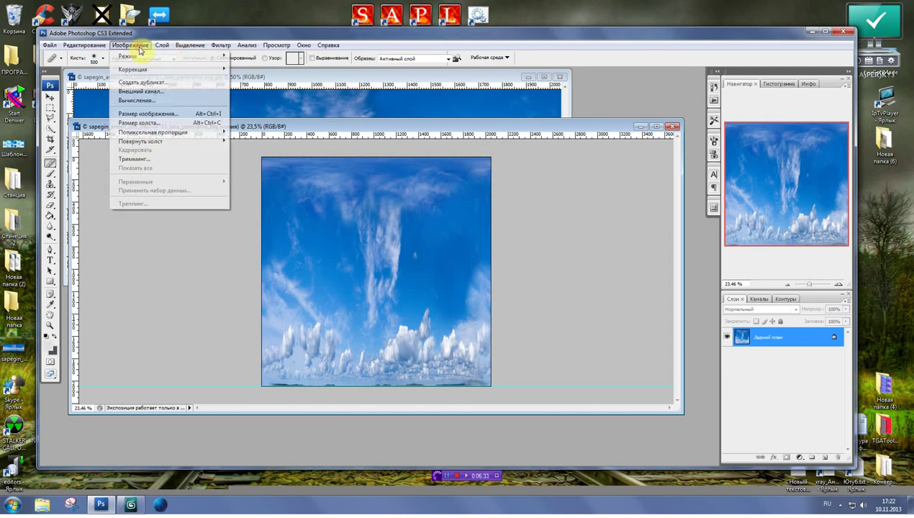
Reduce the sky image's height in Image Size to make a wide strip.
{"action": "left_click", "coordinate": [141, 114]}
{"action": "double_click", "coordinate": [404, 158]}
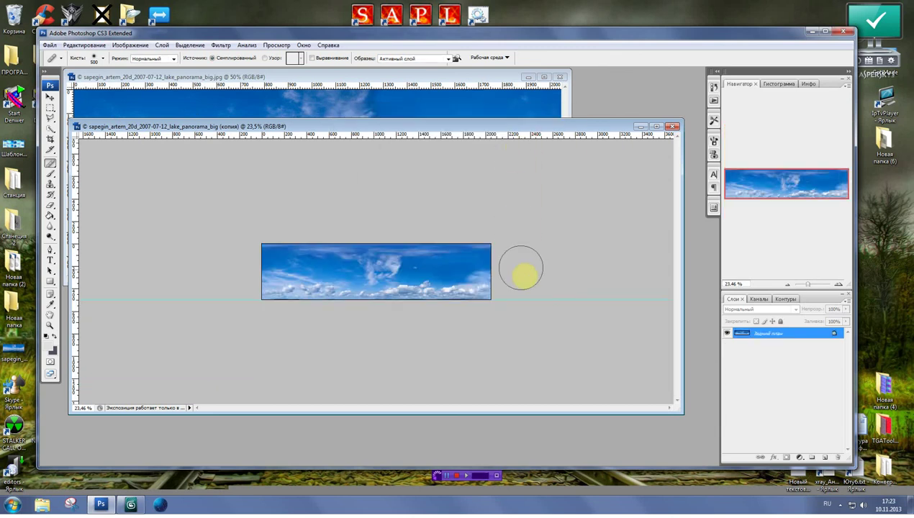
{"action": "scroll", "coordinate": [500, 295], "scroll_direction": "up", "scroll_amount": 2}
{"action": "scroll", "coordinate": [493, 317], "scroll_direction": "up", "scroll_amount": 2}
{"action": "key", "text": "ctrl+alt"}
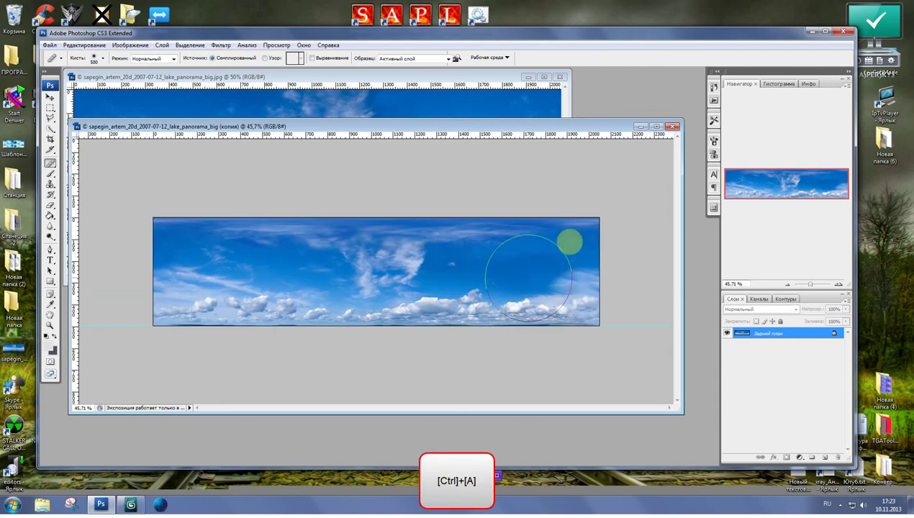
{"action": "left_click_drag", "start_coordinate": [427, 129], "coordinate": [422, 123]}
Select and copy the entire sky strip, then bring up the original lake panorama.
{"action": "key", "text": "ctrl+a"}
{"action": "key", "text": "ctrl+c"}
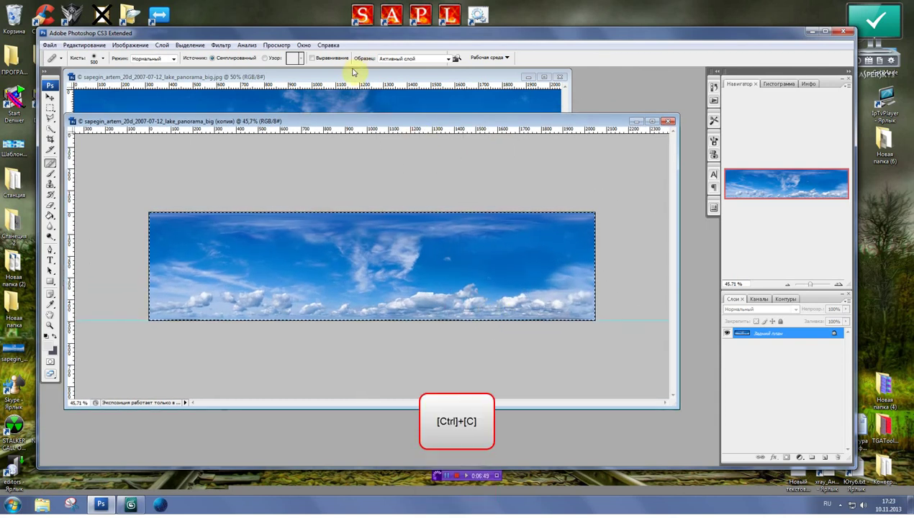
{"action": "left_click", "coordinate": [352, 76]}
Paste the sky strip into the lake panorama as Layer 1 and move it above the horizon.
{"action": "left_click_drag", "start_coordinate": [567, 283], "coordinate": [669, 378]}
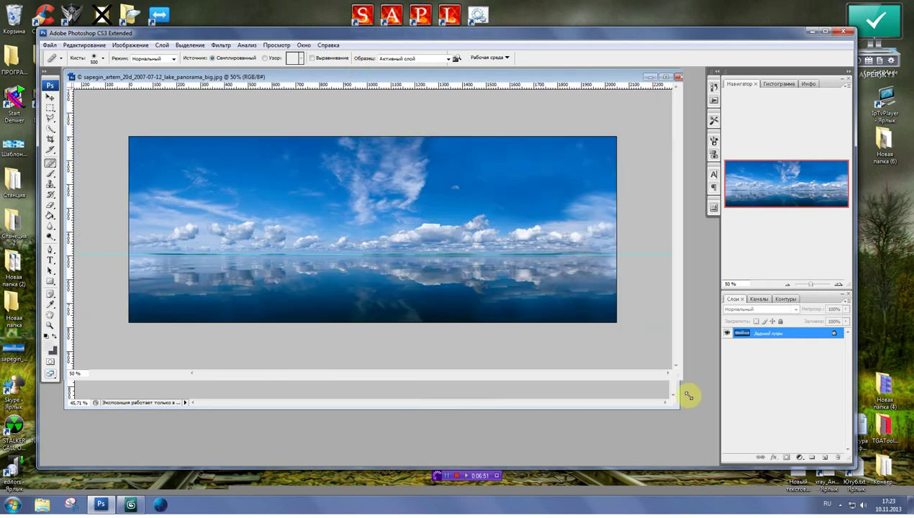
{"action": "key", "text": "ctrl+v"}
{"action": "key", "text": "ctrl+t"}
{"action": "mouse_move", "coordinate": [247, 239]}
{"action": "left_mouse_down"}
{"action": "mouse_move", "coordinate": [251, 211]}
{"action": "mouse_move", "coordinate": [242, 214]}
{"action": "left_mouse_up"}
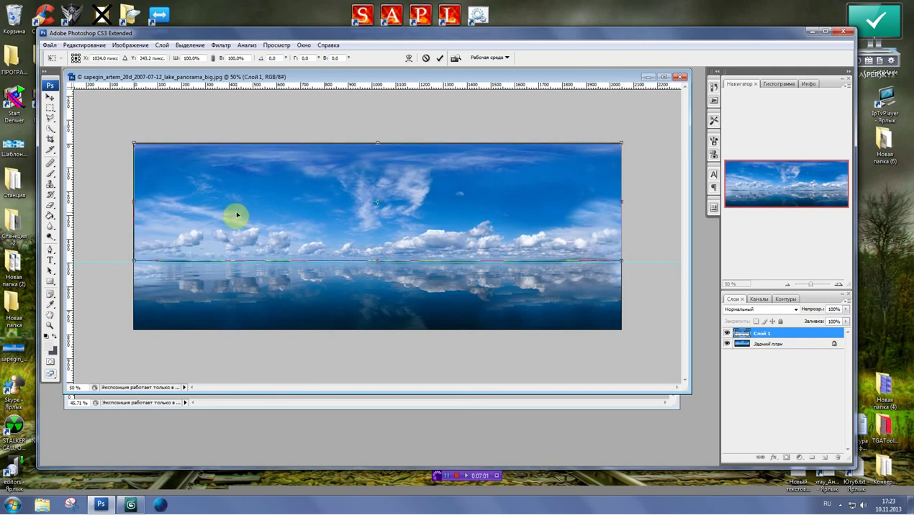
{"action": "key", "text": "Return"}
{"action": "key", "text": "j"}
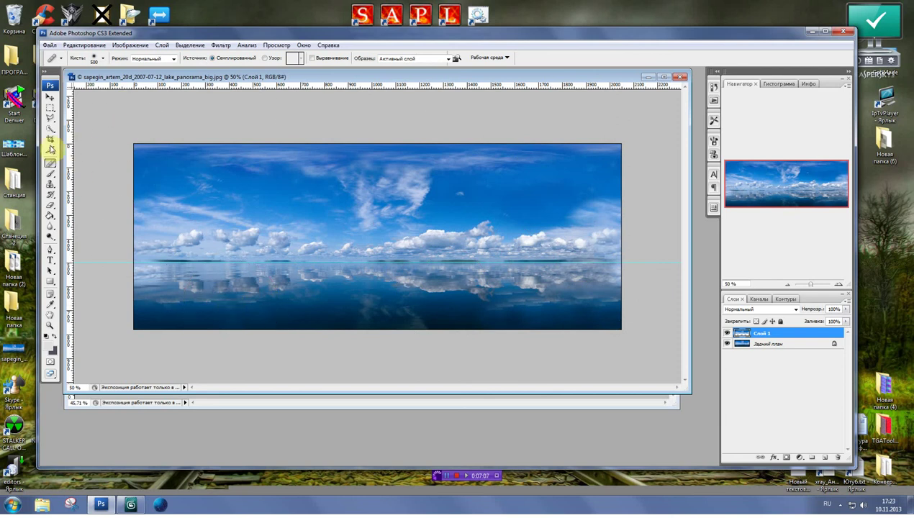
Close the sky strip copy without saving and select the panorama's Background layer.
{"action": "left_click", "coordinate": [50, 139]}
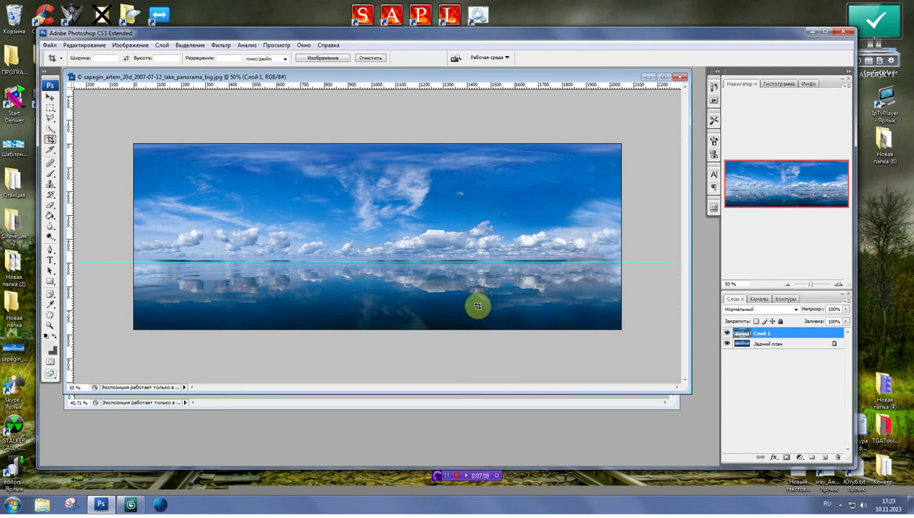
{"action": "left_click_drag", "start_coordinate": [636, 347], "coordinate": [131, 275]}
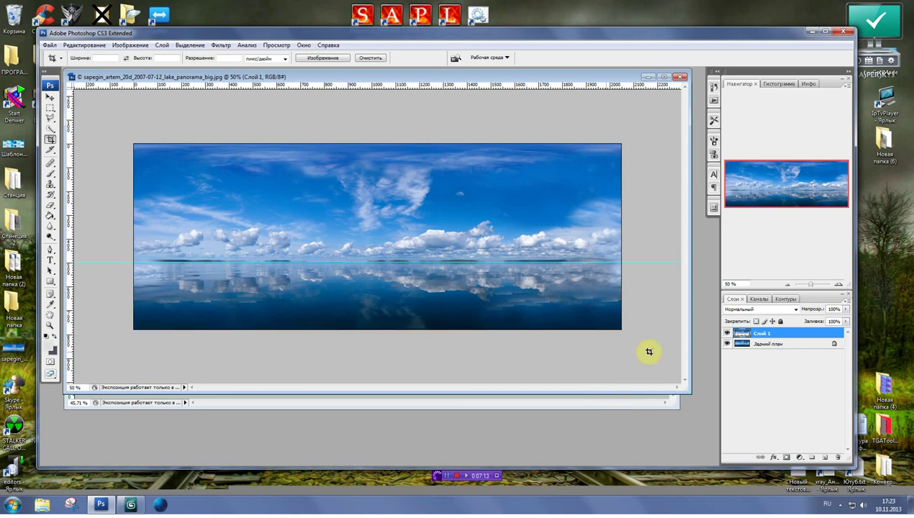
{"action": "left_click", "coordinate": [647, 410]}
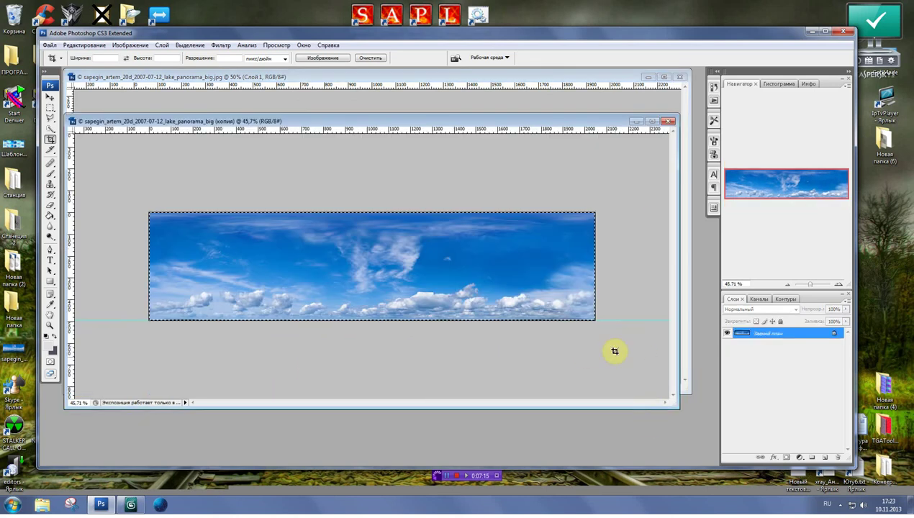
{"action": "left_click", "coordinate": [668, 121]}
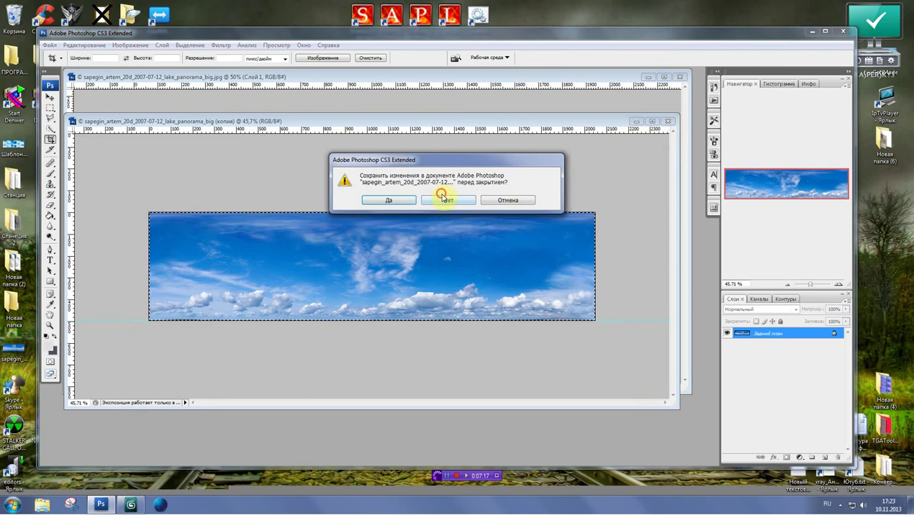
{"action": "left_click", "coordinate": [439, 201]}
{"action": "left_click", "coordinate": [756, 344]}
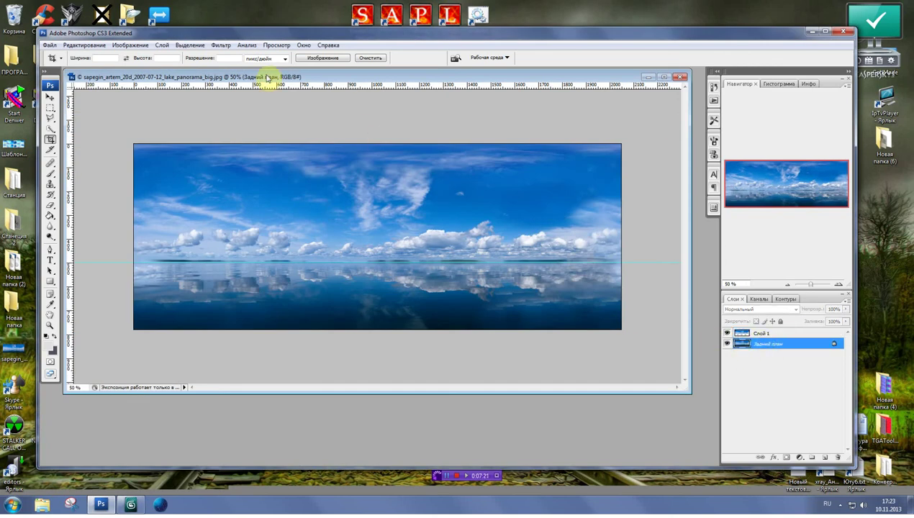
Duplicate the lake panorama and reposition and enlarge the copy's window.
{"action": "left_click", "coordinate": [131, 44]}
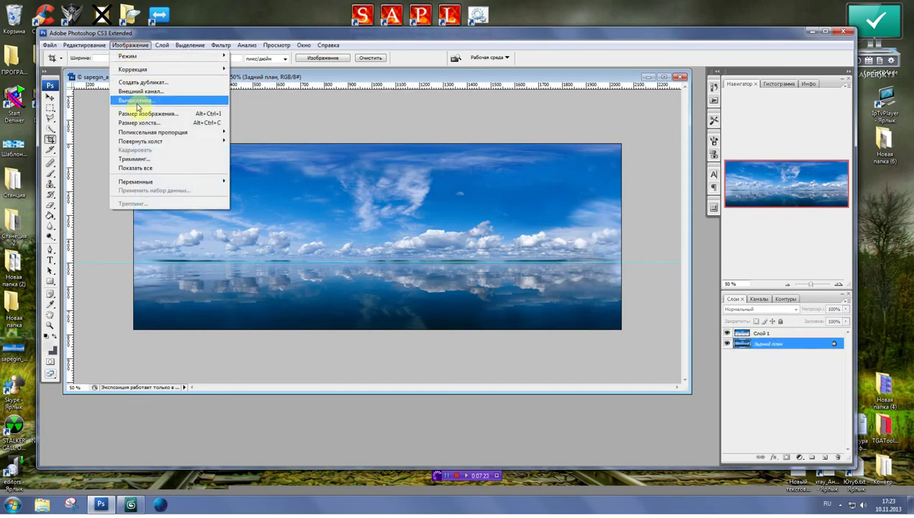
{"action": "left_click", "coordinate": [140, 82]}
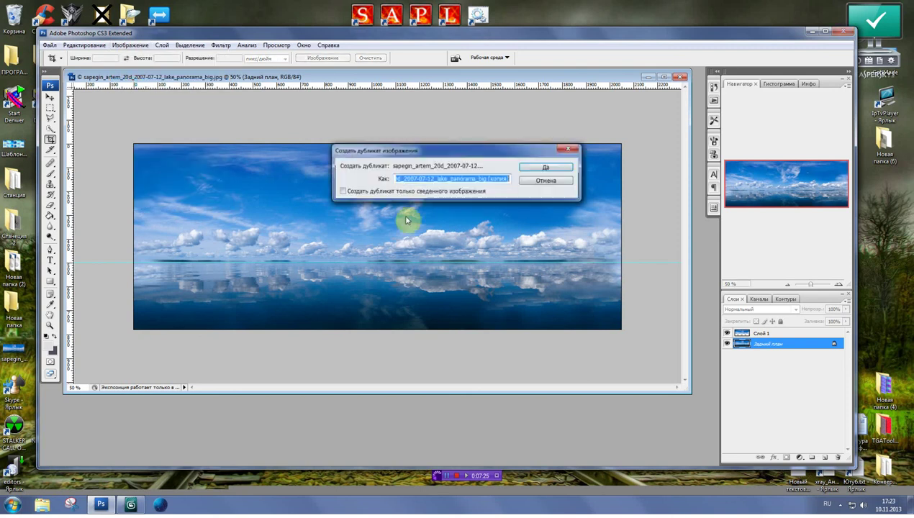
{"action": "left_click", "coordinate": [541, 167]}
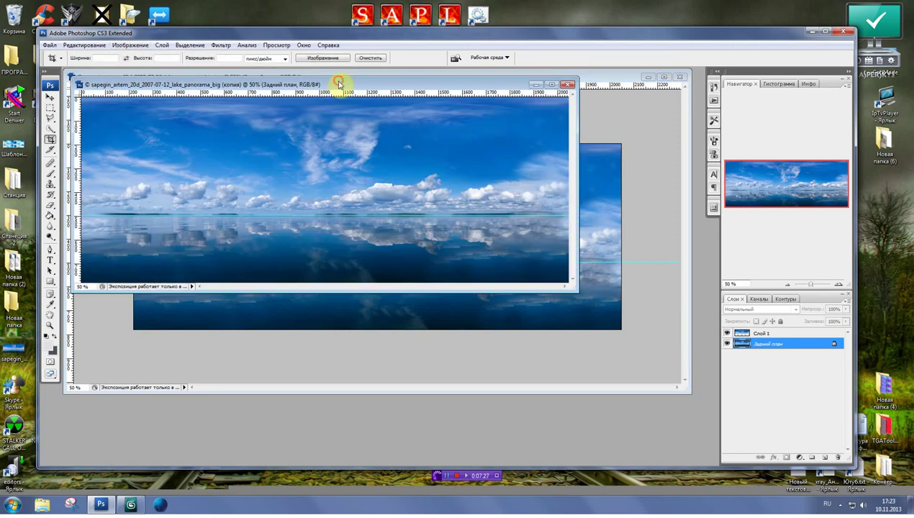
{"action": "left_click_drag", "start_coordinate": [339, 84], "coordinate": [434, 175]}
{"action": "left_click_drag", "start_coordinate": [673, 380], "coordinate": [714, 462]}
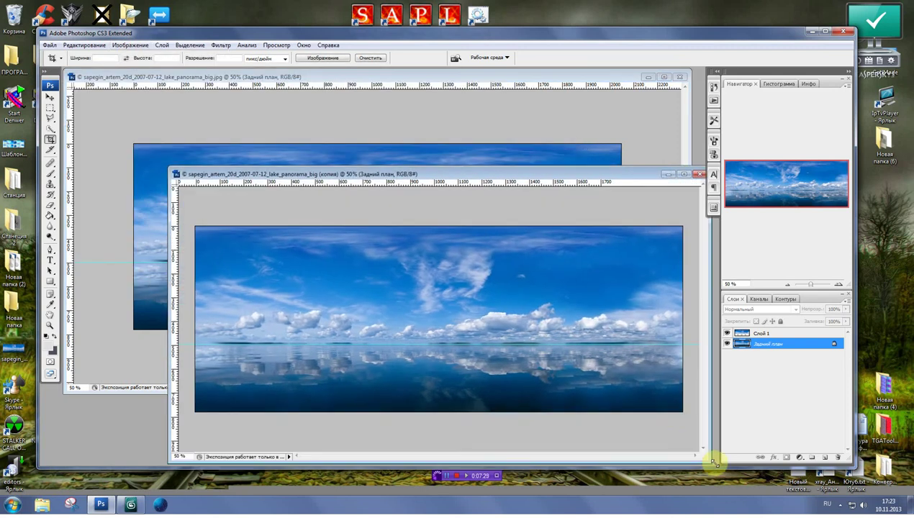
Crop the copy from the horizon down to keep only the water-reflection strip.
{"action": "mouse_move", "coordinate": [650, 420]}
{"action": "left_mouse_down"}
{"action": "mouse_move", "coordinate": [182, 347]}
{"action": "mouse_move", "coordinate": [194, 349]}
{"action": "left_mouse_up"}
{"action": "key", "text": "Return"}
{"action": "left_click", "coordinate": [140, 46]}
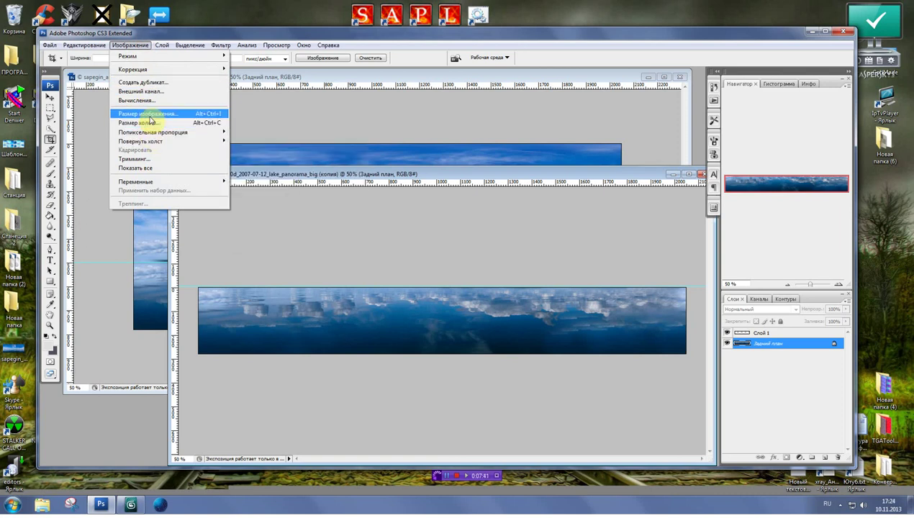
Flip the reflection copy vertically and resize it to a 2048 × 2048 px square.
{"action": "mouse_move", "coordinate": [141, 142]}
{"action": "left_click", "coordinate": [271, 192]}
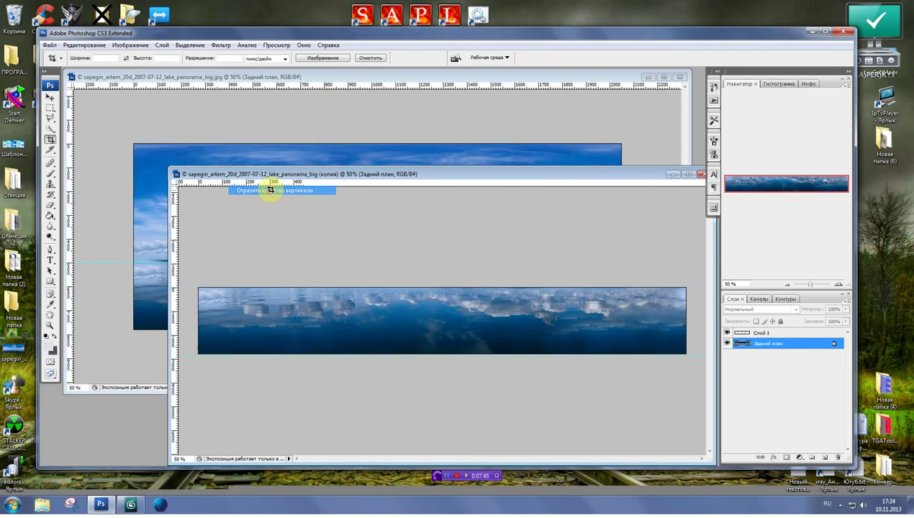
{"action": "left_click_drag", "start_coordinate": [445, 175], "coordinate": [334, 152]}
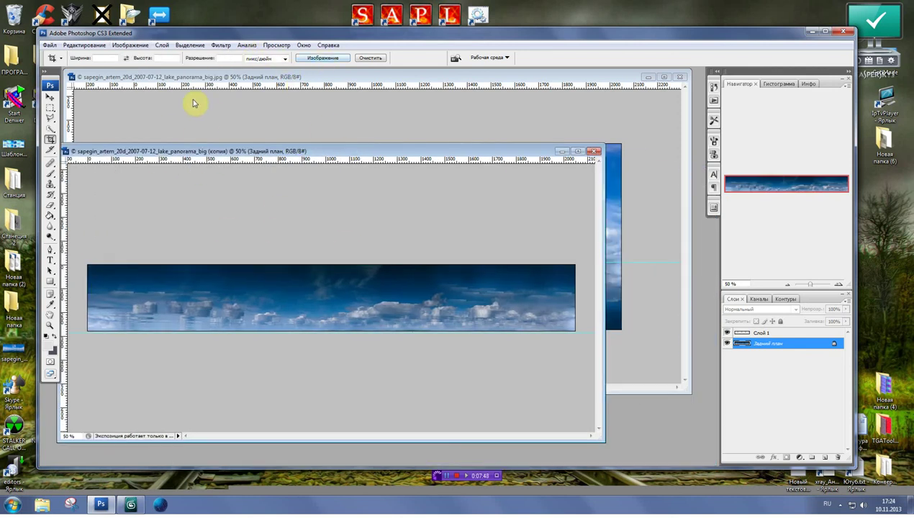
{"action": "left_click", "coordinate": [128, 46]}
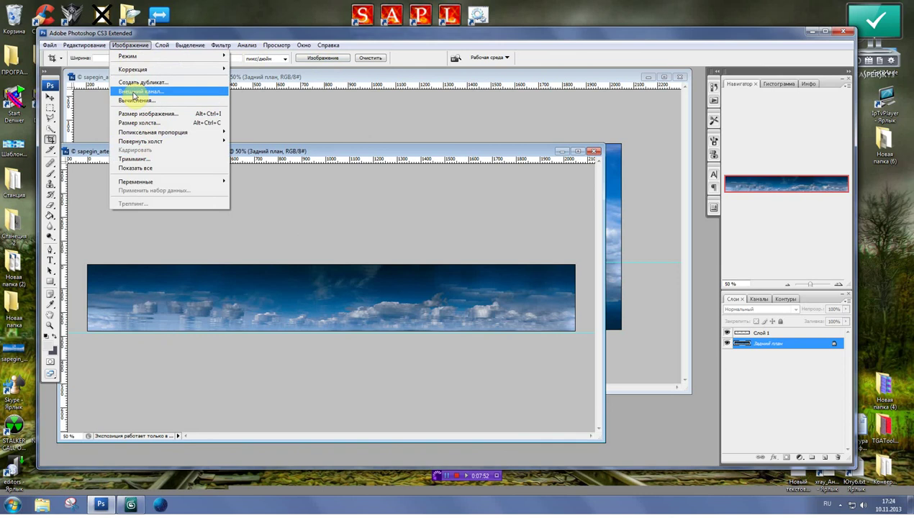
{"action": "left_click", "coordinate": [137, 114]}
{"action": "type", "text": "2048"}
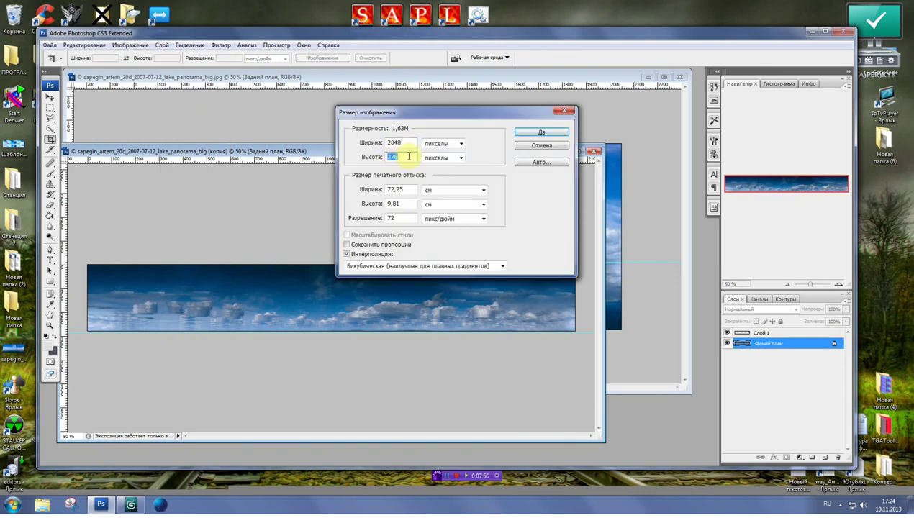
{"action": "left_click", "coordinate": [521, 132]}
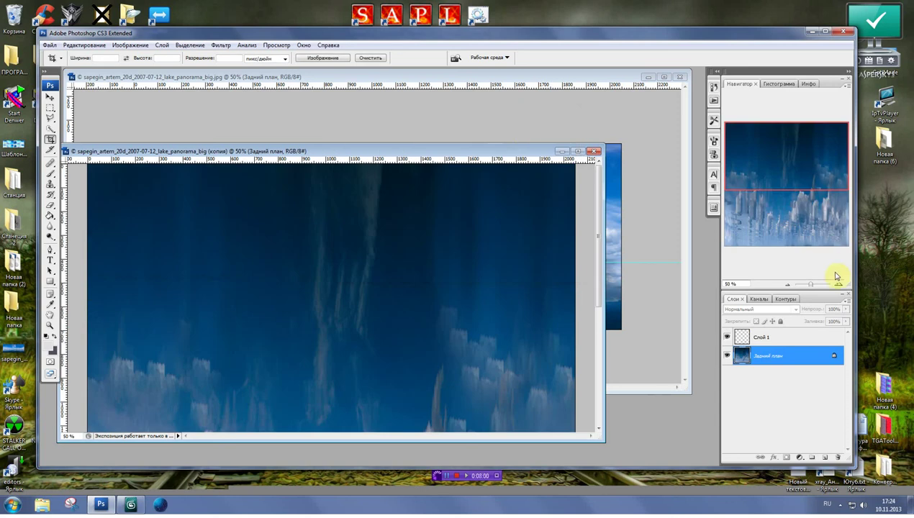
{"action": "left_click_drag", "start_coordinate": [810, 289], "coordinate": [811, 292]}
{"action": "left_click", "coordinate": [228, 48]}
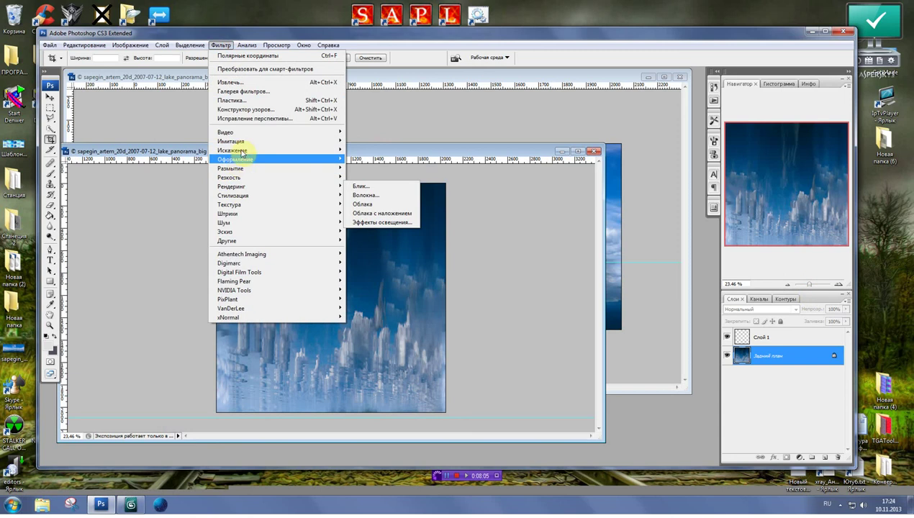
{"action": "mouse_move", "coordinate": [277, 151]}
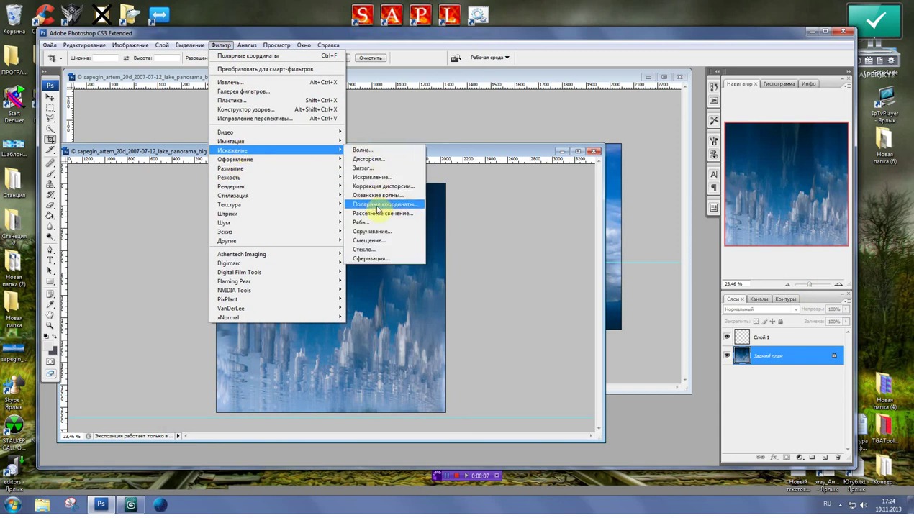
Apply Rectangular to Polar to the square copy, then close it without saving.
{"action": "left_click", "coordinate": [376, 207]}
{"action": "left_click", "coordinate": [411, 251]}
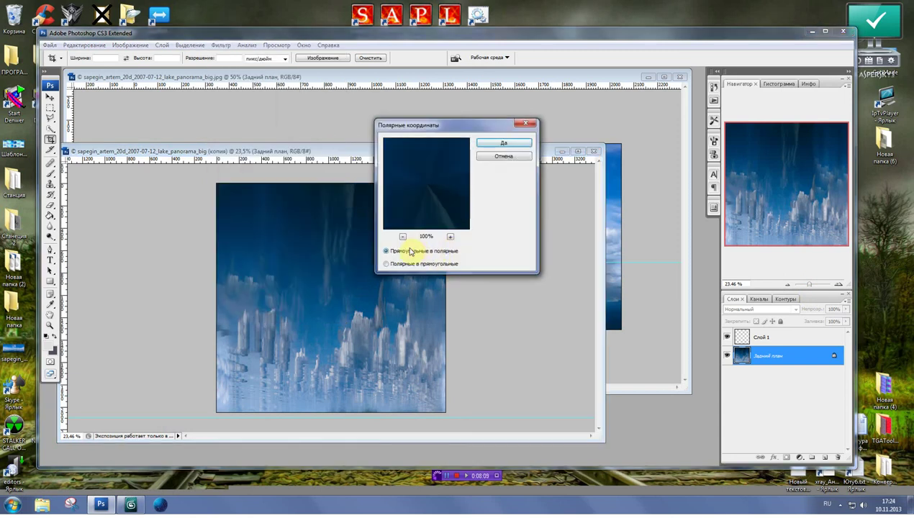
{"action": "left_click", "coordinate": [501, 143]}
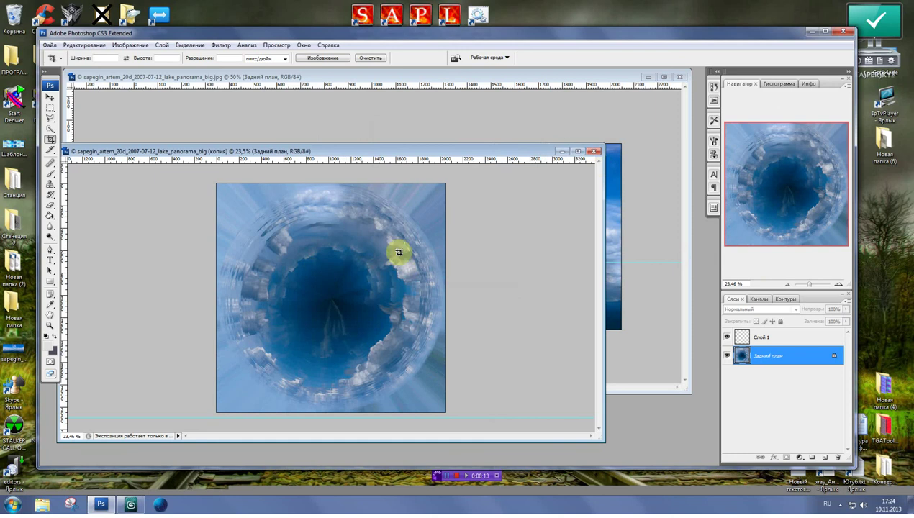
{"action": "left_click", "coordinate": [595, 151]}
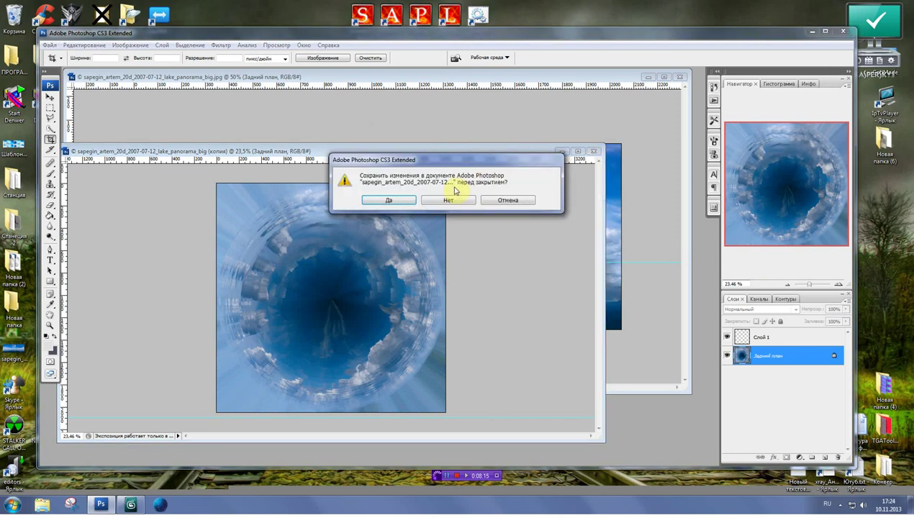
{"action": "left_click", "coordinate": [446, 207]}
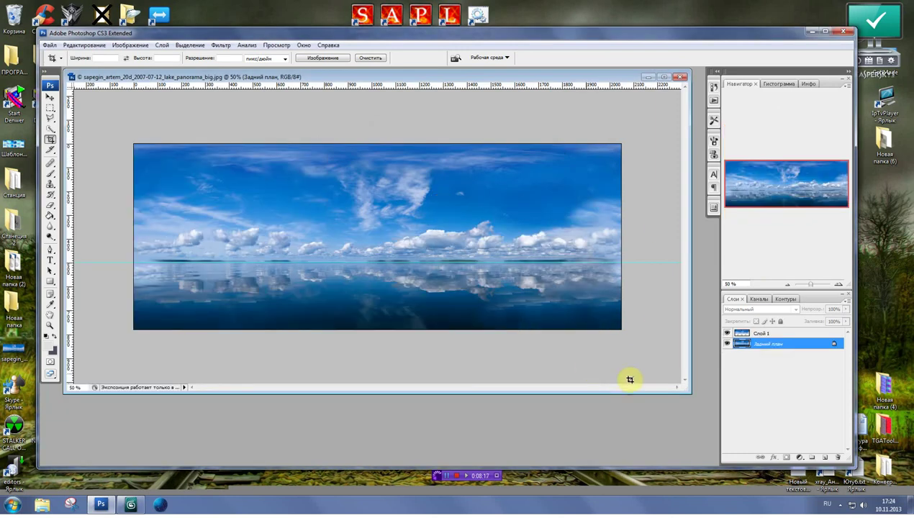
Narrow the panorama window and merge Layer 1 down into the background layer.
{"action": "left_click_drag", "start_coordinate": [683, 392], "coordinate": [628, 392]}
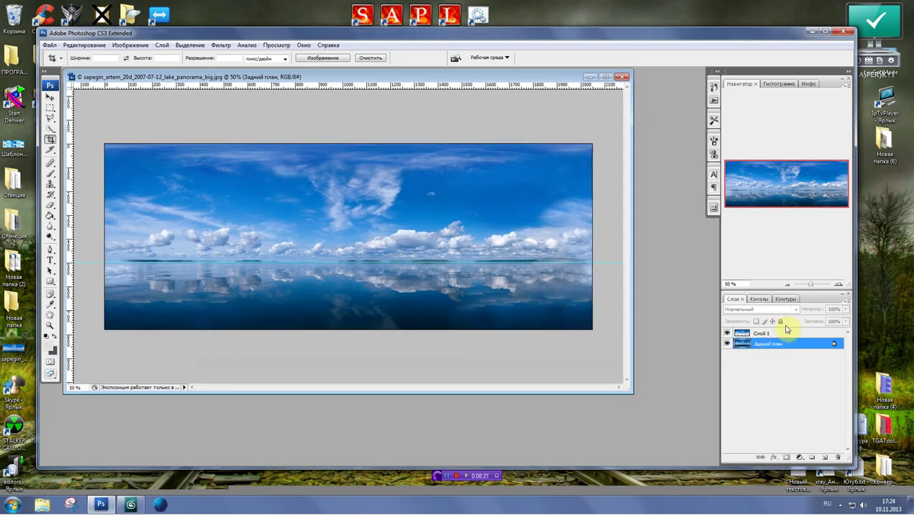
{"action": "right_click", "coordinate": [782, 335]}
{"action": "left_click", "coordinate": [788, 322]}
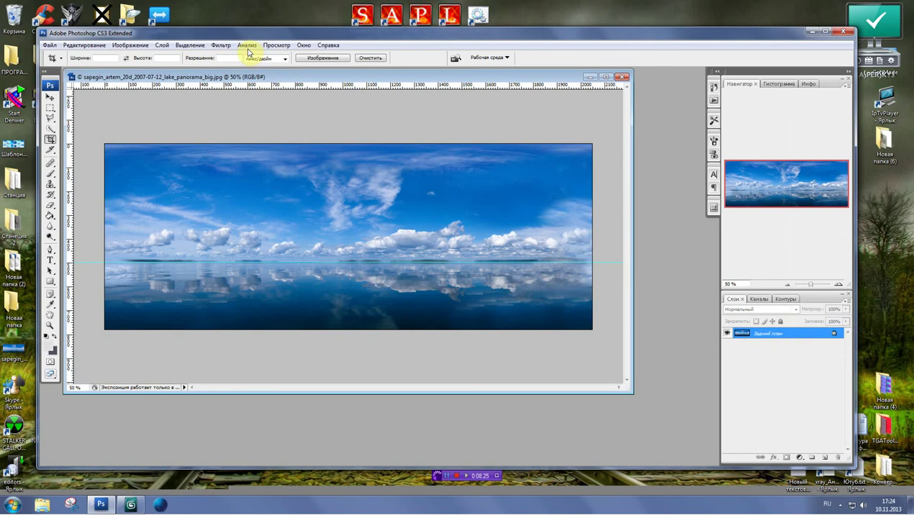
Clear the cyan guide line from the panorama.
{"action": "left_click", "coordinate": [221, 47]}
{"action": "mouse_move", "coordinate": [276, 45]}
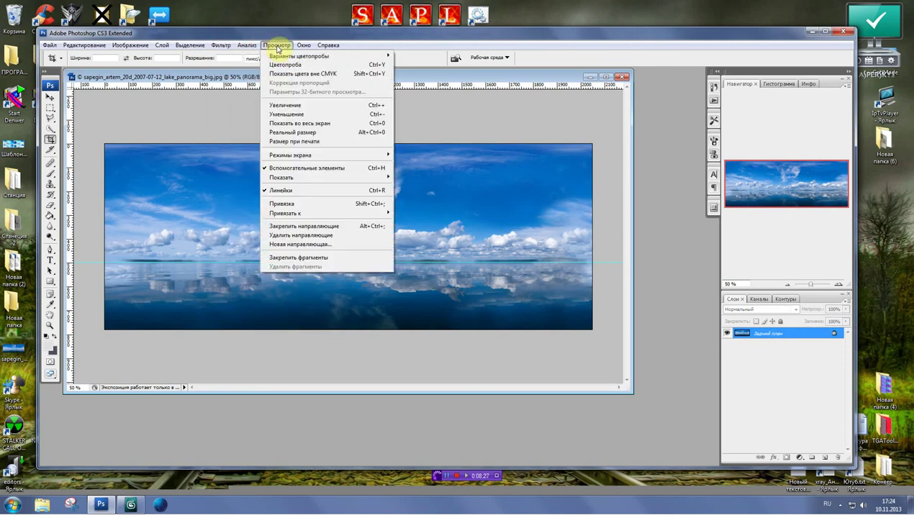
{"action": "left_click", "coordinate": [295, 236]}
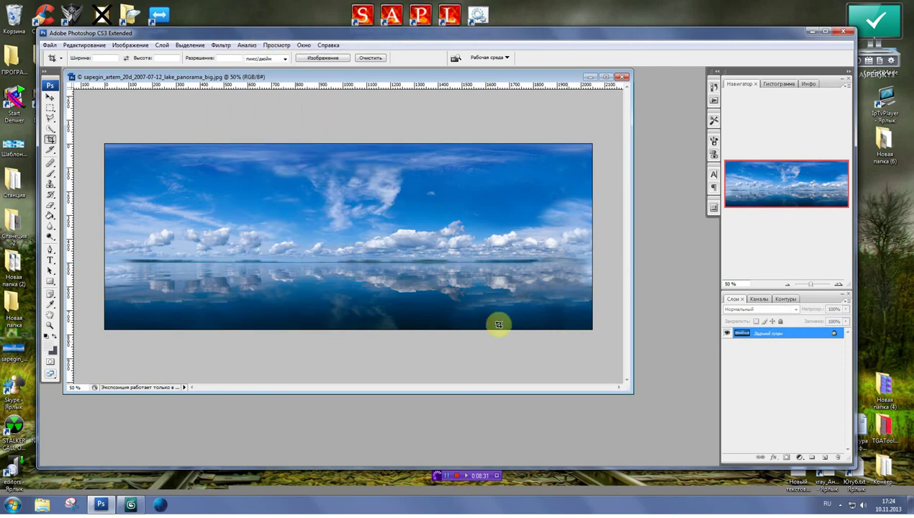
{"action": "left_click", "coordinate": [45, 46]}
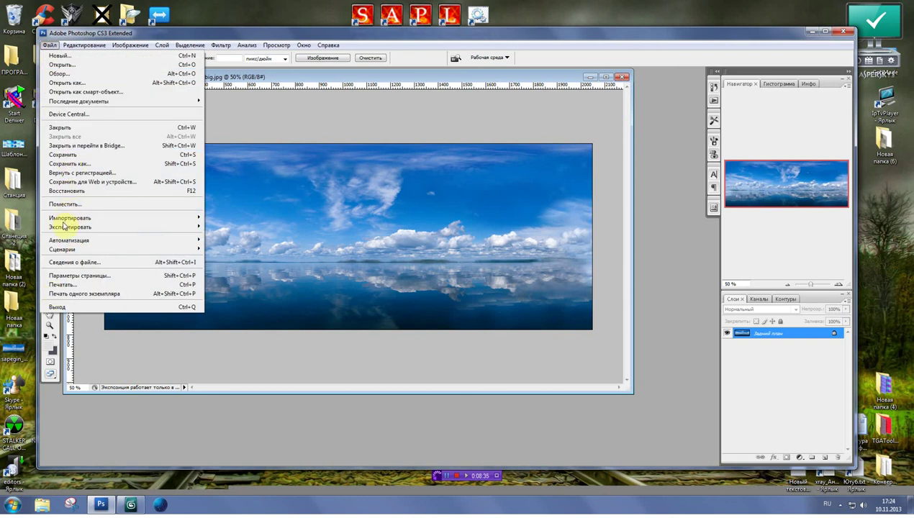
Save the flattened panorama as Targa file '1' with 32 bits/pixel.
{"action": "left_click", "coordinate": [60, 155]}
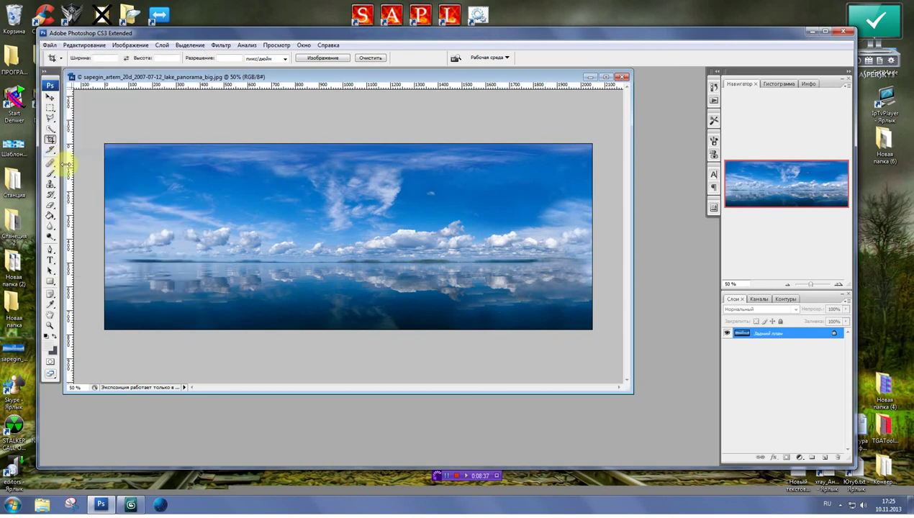
{"action": "left_click", "coordinate": [44, 46]}
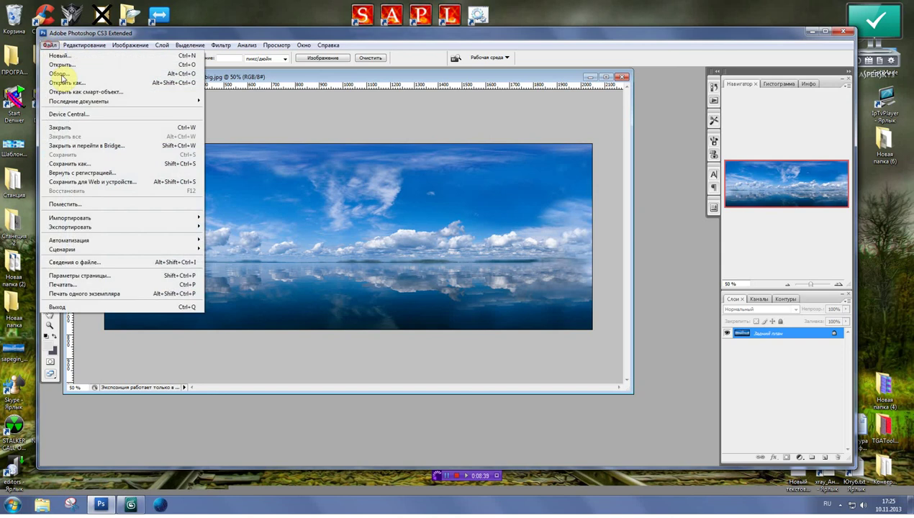
{"action": "left_click", "coordinate": [69, 163]}
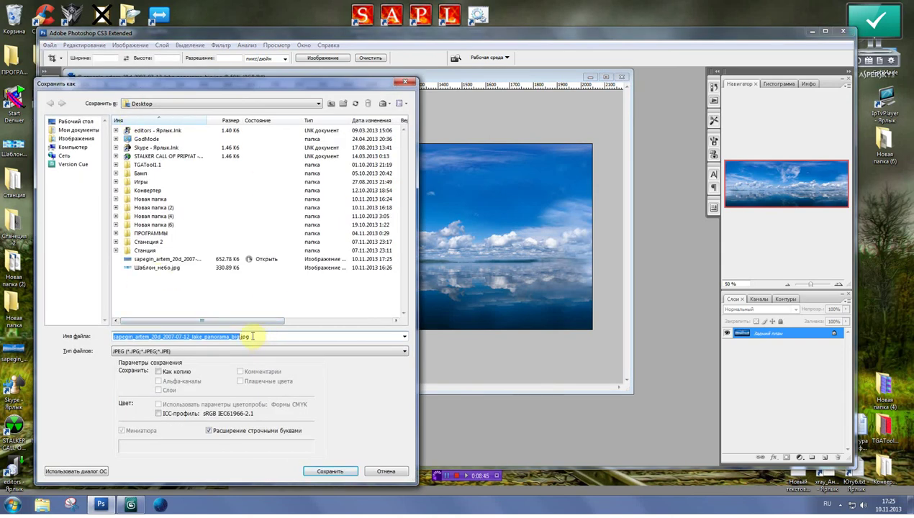
{"action": "type", "text": "1"}
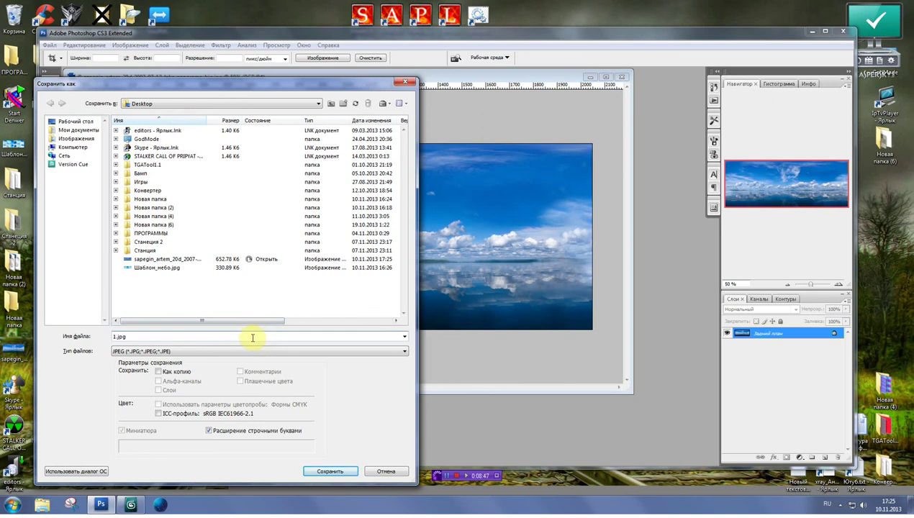
{"action": "left_click", "coordinate": [403, 353]}
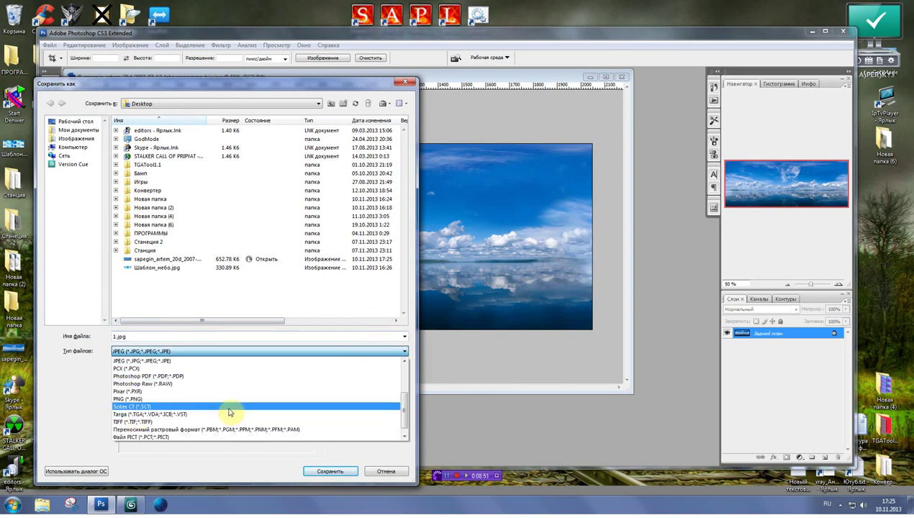
{"action": "left_click", "coordinate": [148, 399]}
{"action": "left_click", "coordinate": [378, 355]}
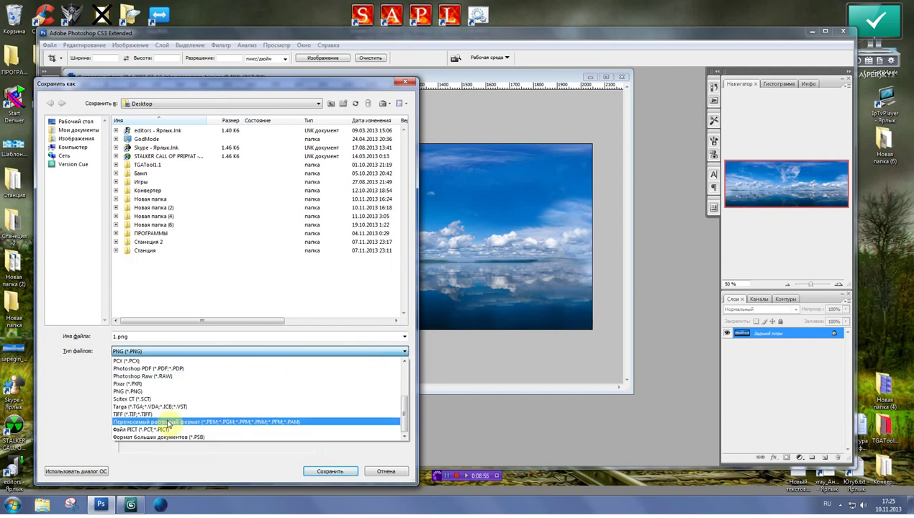
{"action": "left_click", "coordinate": [171, 406]}
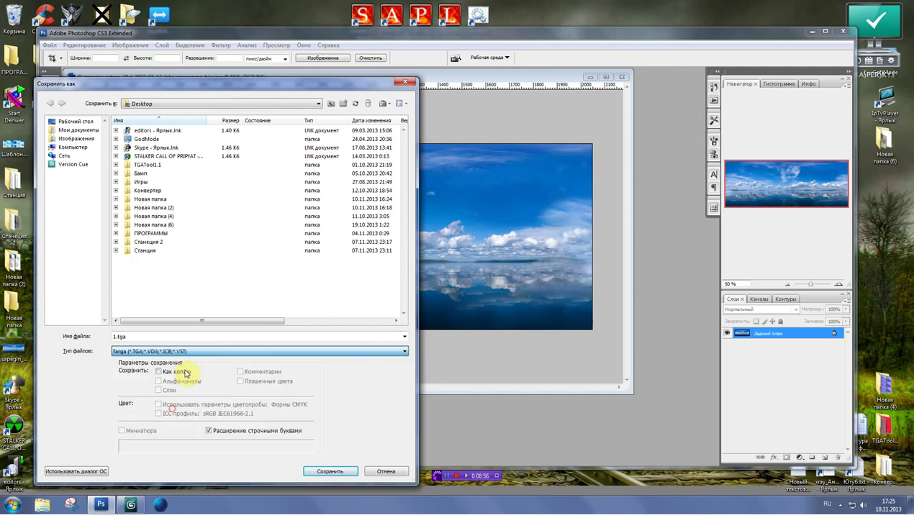
{"action": "left_click", "coordinate": [323, 472]}
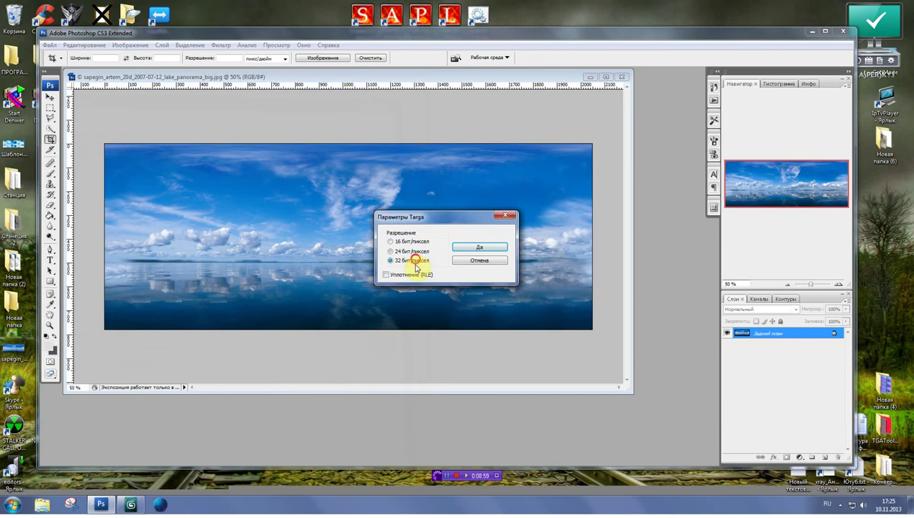
{"action": "left_click", "coordinate": [481, 249]}
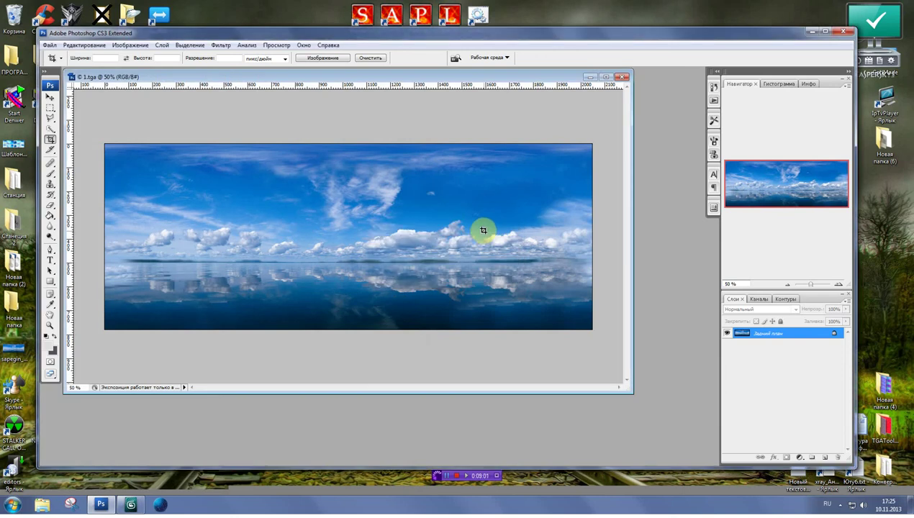
{"action": "left_click", "coordinate": [811, 30]}
Back in 3ds Max, drag the desktop image 1 onto the sphere as its texture.
{"action": "left_click", "coordinate": [130, 506]}
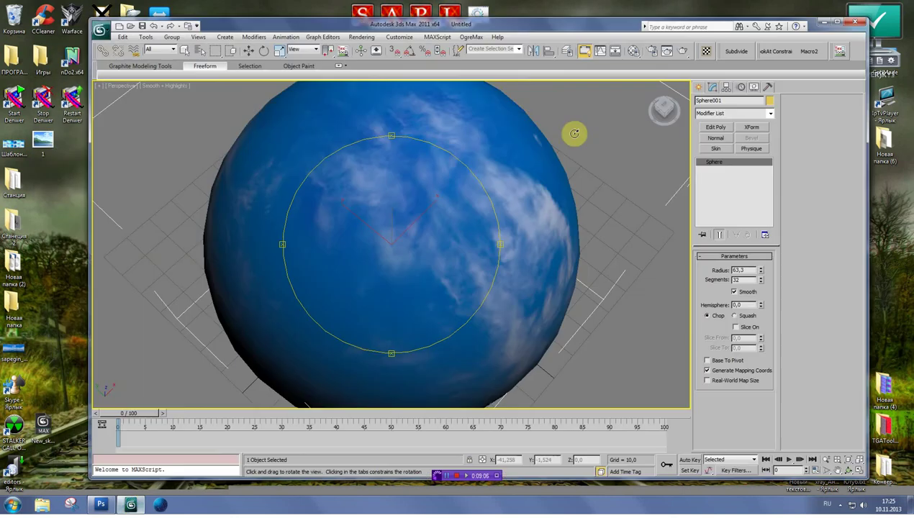
{"action": "scroll", "coordinate": [406, 257], "scroll_direction": "down", "scroll_amount": 5}
{"action": "mouse_move", "coordinate": [416, 274]}
{"action": "left_mouse_down"}
{"action": "mouse_move", "coordinate": [444, 227]}
{"action": "mouse_move", "coordinate": [403, 252]}
{"action": "left_mouse_up"}
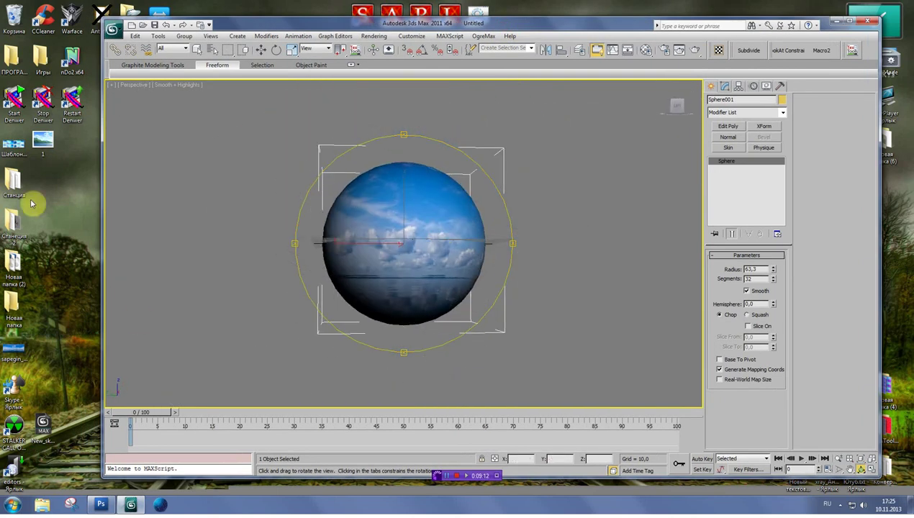
{"action": "left_click", "coordinate": [44, 149]}
{"action": "left_click_drag", "start_coordinate": [45, 139], "coordinate": [352, 240]}
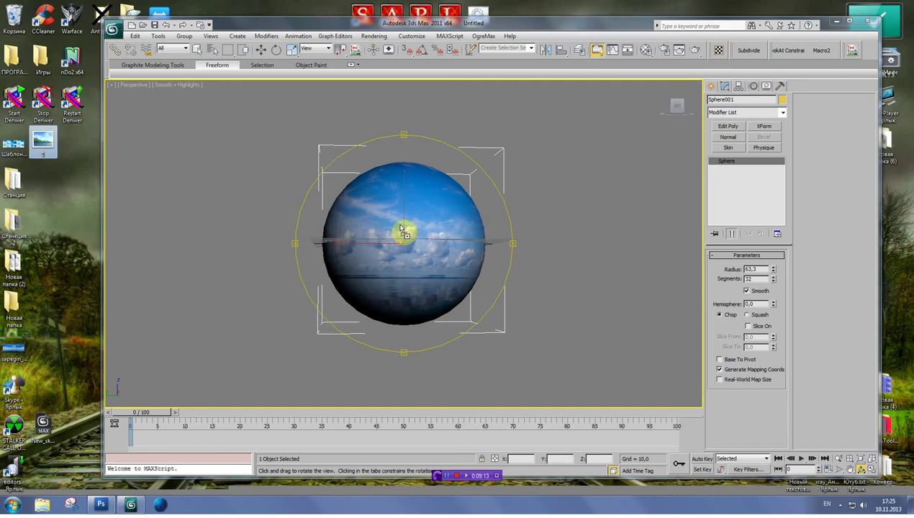
Orbit and zoom around the textured sphere to inspect the blended sky at its pole.
{"action": "mouse_move", "coordinate": [378, 286]}
{"action": "left_mouse_down"}
{"action": "mouse_move", "coordinate": [402, 280]}
{"action": "mouse_move", "coordinate": [388, 278]}
{"action": "mouse_move", "coordinate": [374, 245]}
{"action": "mouse_move", "coordinate": [379, 298]}
{"action": "mouse_move", "coordinate": [401, 190]}
{"action": "left_mouse_up"}
{"action": "scroll", "coordinate": [402, 273], "scroll_direction": "up", "scroll_amount": 3}
{"action": "scroll", "coordinate": [412, 238], "scroll_direction": "up", "scroll_amount": 2}
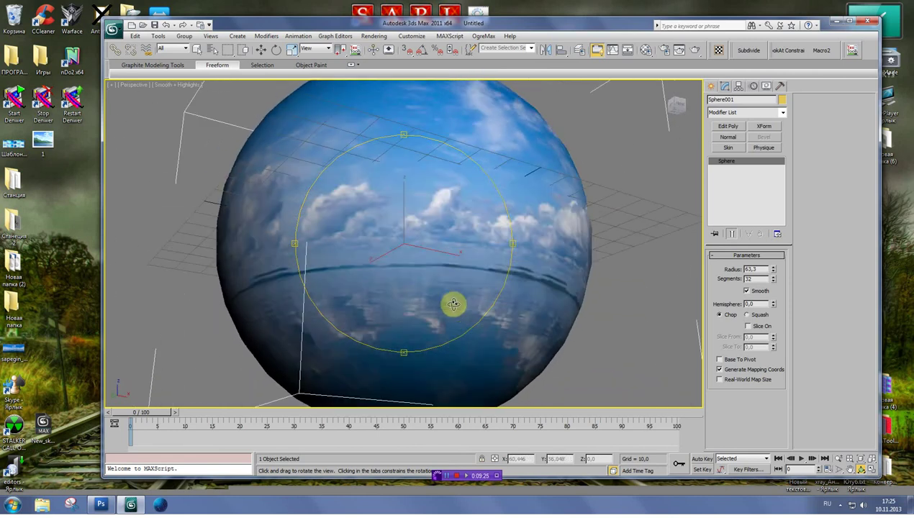
{"action": "scroll", "coordinate": [450, 313], "scroll_direction": "down", "scroll_amount": 4}
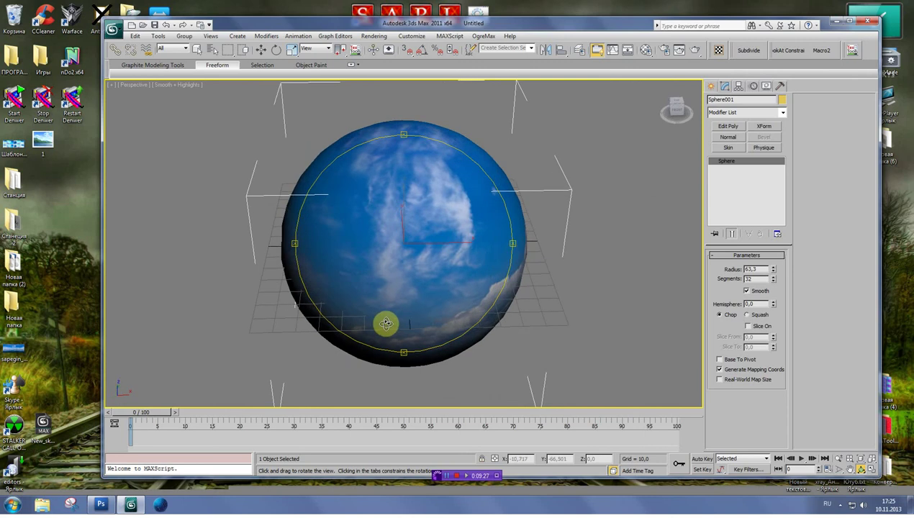